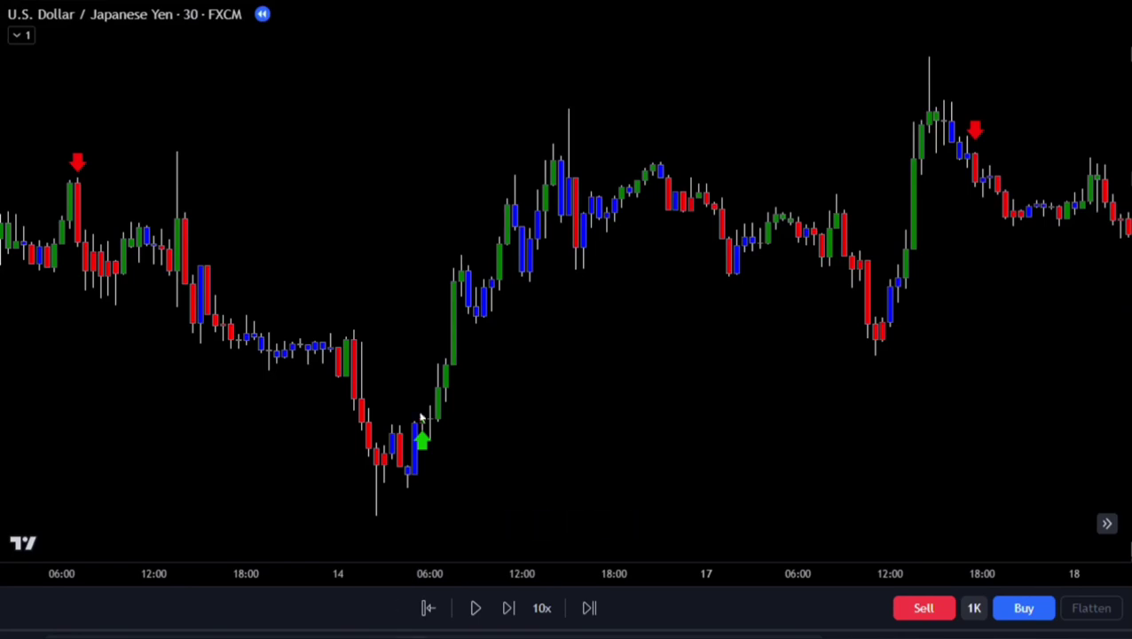
Place a long position at the 14 Jul green buy arrow with a stop of about 0.315 and its target at the afternoon peak
left_click(422, 421)
left_click_drag(423, 513, 422, 488)
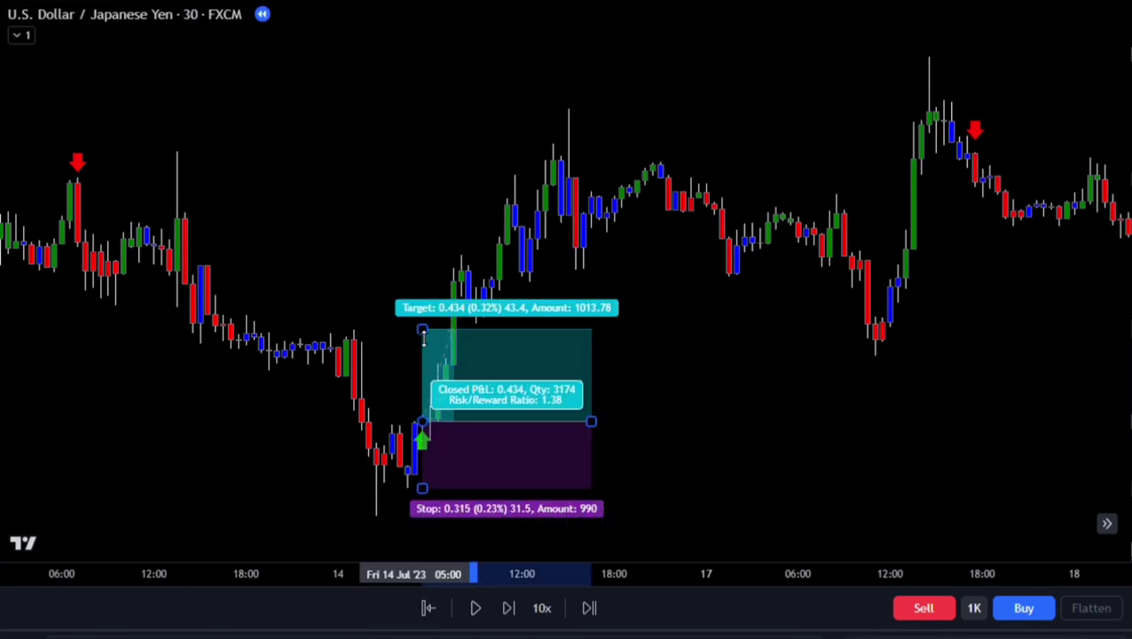
left_click_drag(423, 337, 441, 131)
Place a short position at the 17 Jul red sell arrow with a stop of about 0.402, extending its target and duration to the 18 Jul drop
left_click_drag(813, 361, 478, 567)
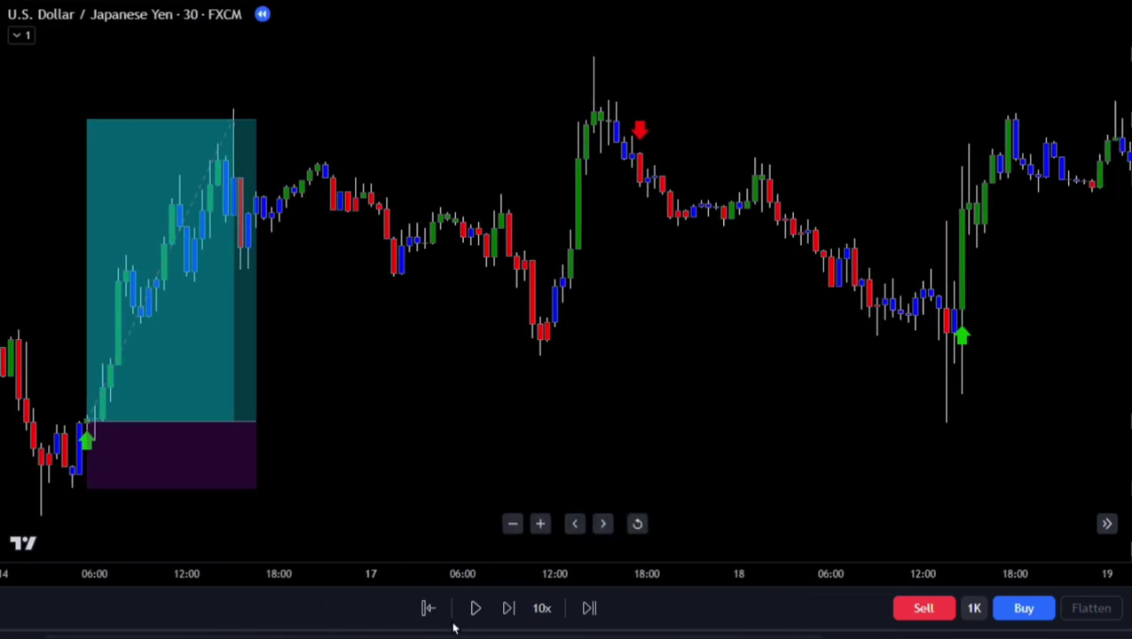
left_click(641, 187)
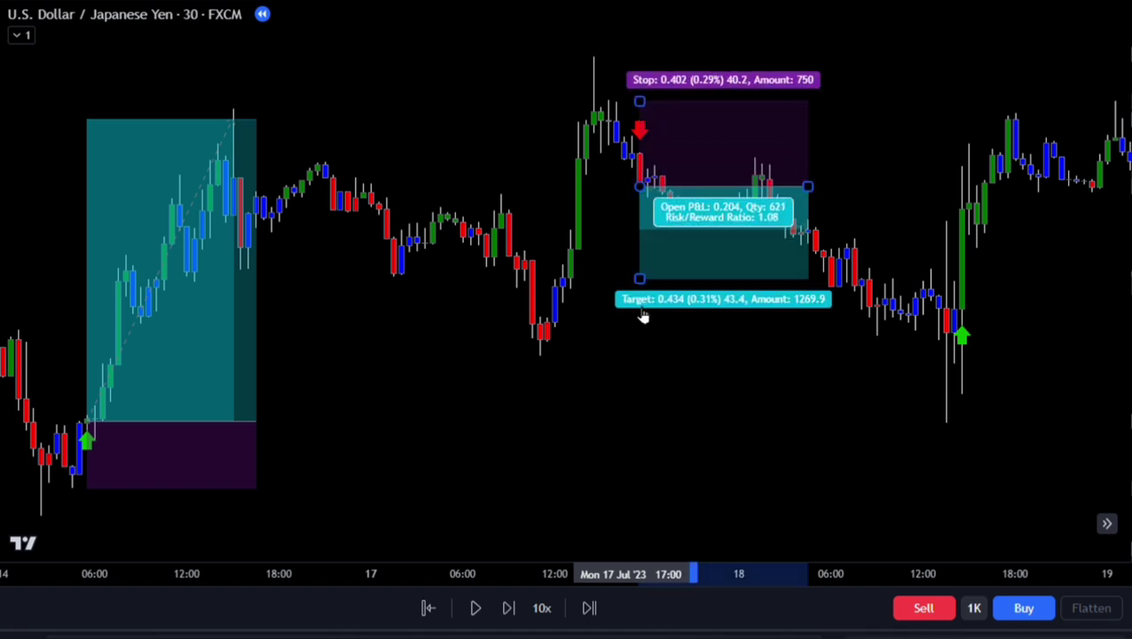
left_click_drag(639, 278, 639, 401)
left_click_drag(807, 187, 939, 189)
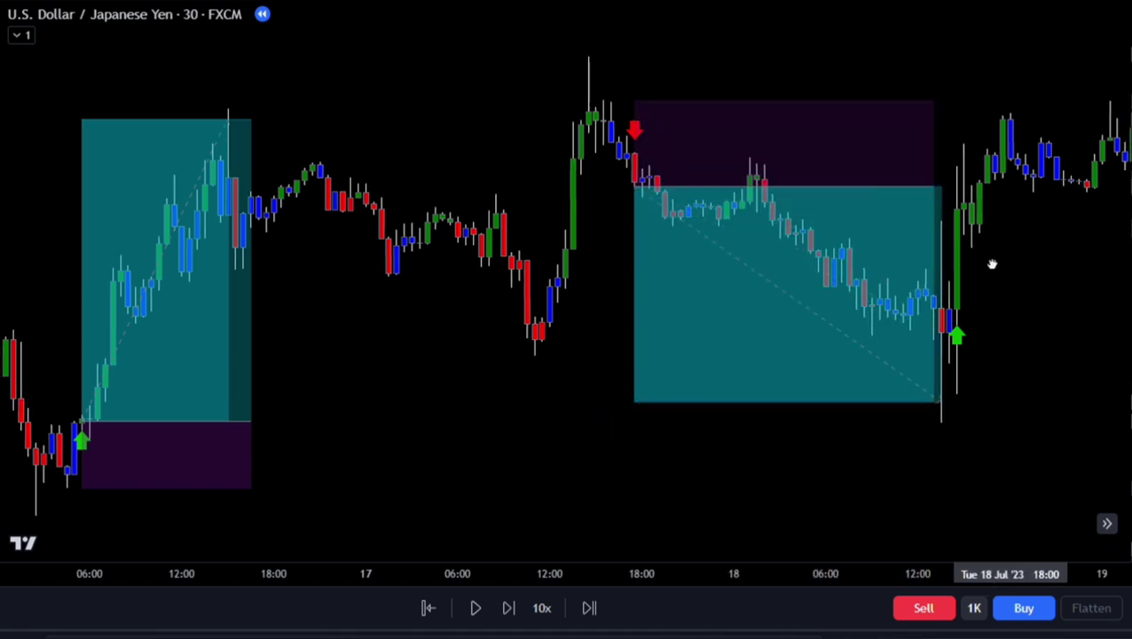
Place a long position at the 18 Jul green arrow with a stop of about 0.868, widening it and setting its target at the 19 Jul peak
left_click_drag(993, 263, 600, 499)
left_click(582, 320)
left_click_drag(595, 241, 583, 55)
key("ctrl+z")
left_click_drag(750, 318, 980, 333)
left_click_drag(1046, 356, 889, 357)
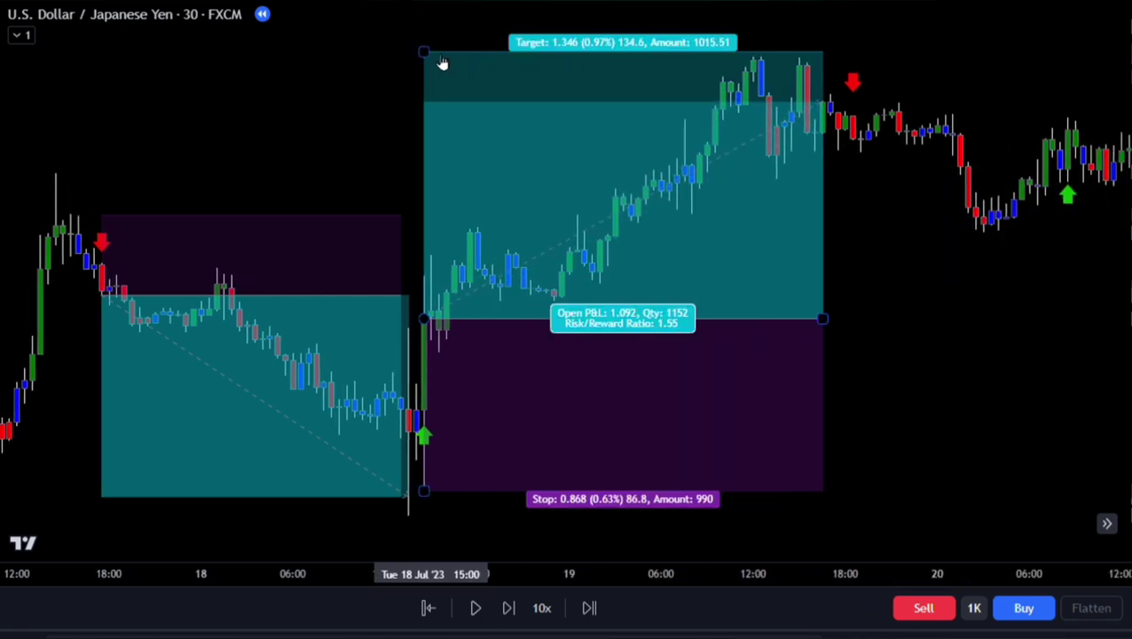
left_click_drag(426, 51, 427, 57)
Place a short position at the 19 Jul red arrow with a stop of about 0.390 and target of about 0.448, and shorten its duration slightly
left_click_drag(900, 237, 662, 238)
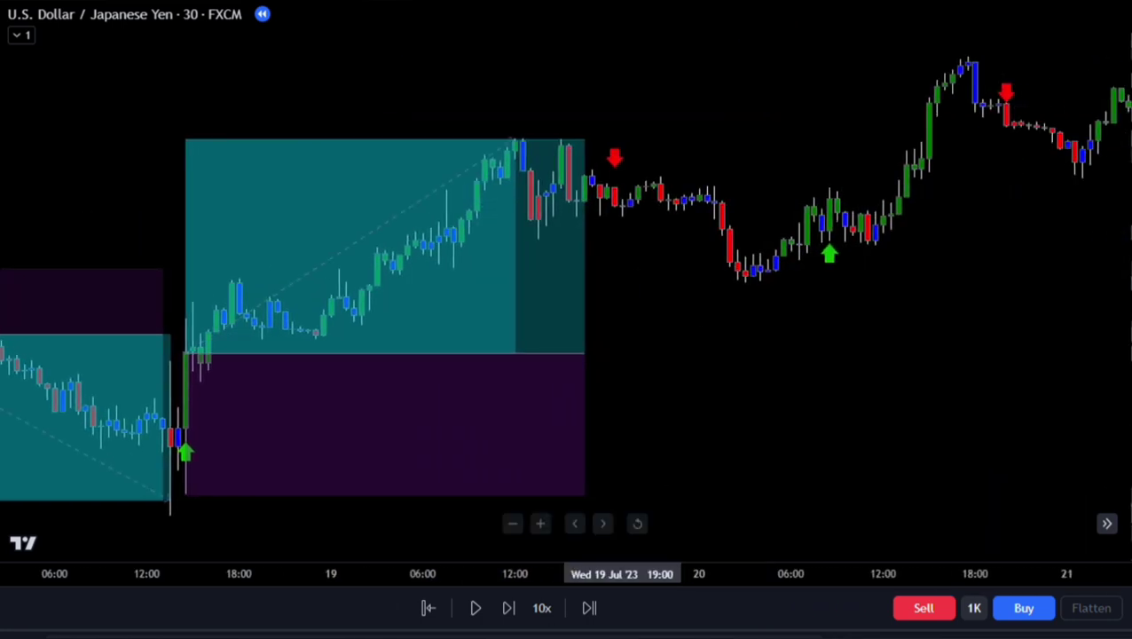
left_click(615, 210)
left_click_drag(605, 135, 614, 143)
left_click_drag(615, 298, 614, 282)
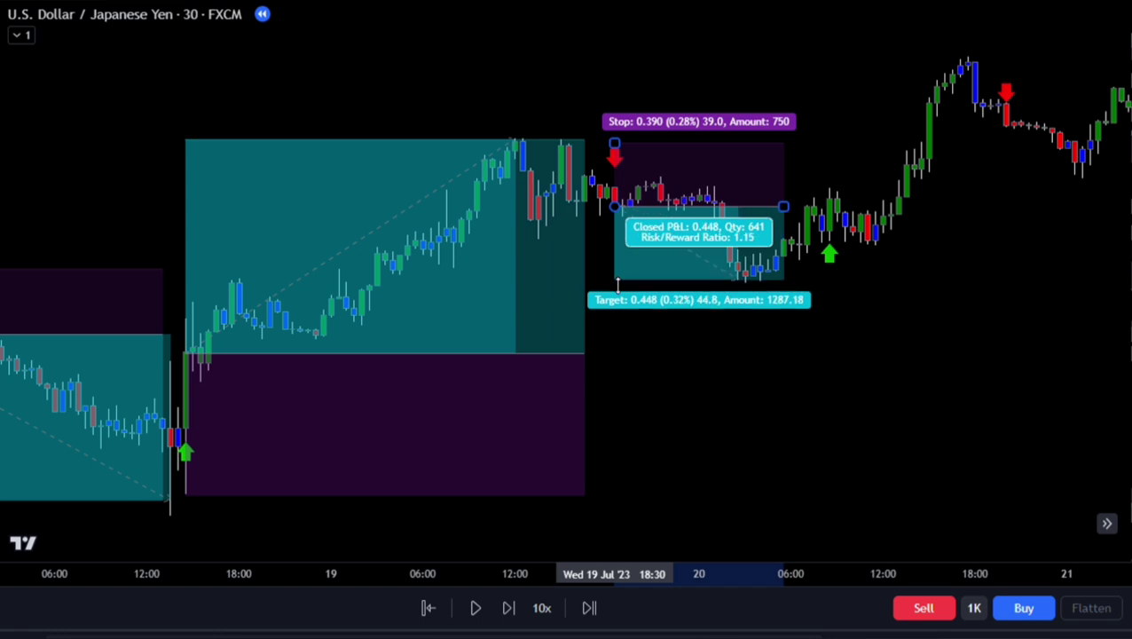
left_click_drag(783, 206, 772, 211)
Place a long position at the 20 Jul green arrow with a stop of about 0.398, its target and end fitted to the swing high
left_click_drag(944, 406, 754, 406)
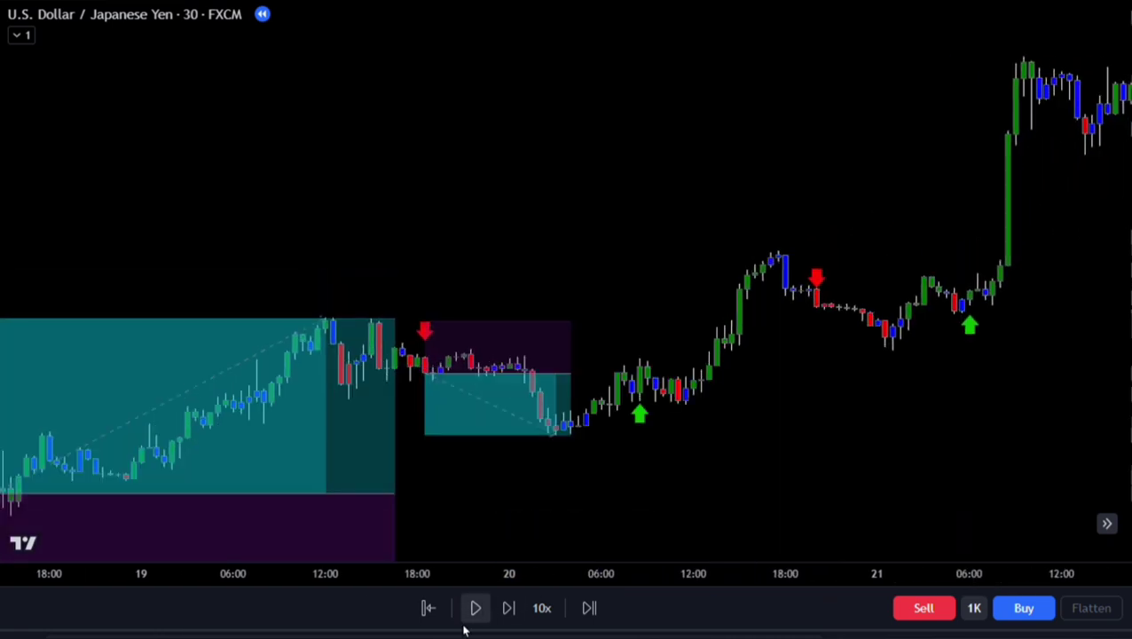
left_click(639, 366)
left_click_drag(639, 459, 625, 423)
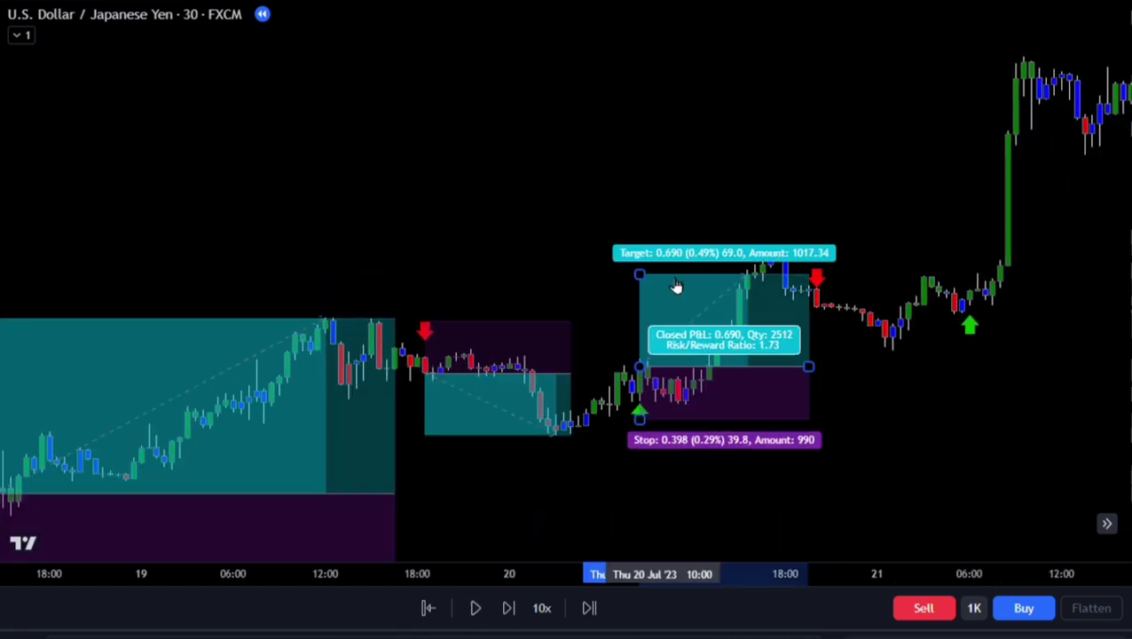
left_click_drag(646, 277, 646, 260)
left_click_drag(807, 366, 778, 366)
Place a short position at the 20 Jul red arrow with a stop of about 0.429 and target of about 0.621, ending early on 21 Jul
left_click_drag(815, 408, 666, 455)
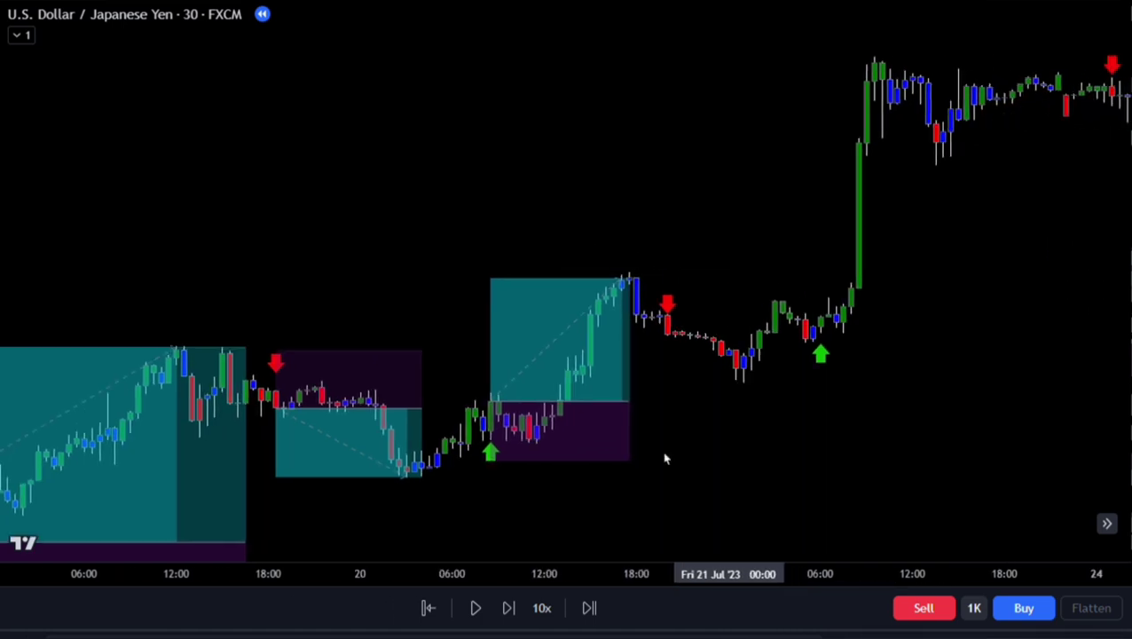
left_click(673, 336)
left_click_drag(669, 246, 659, 282)
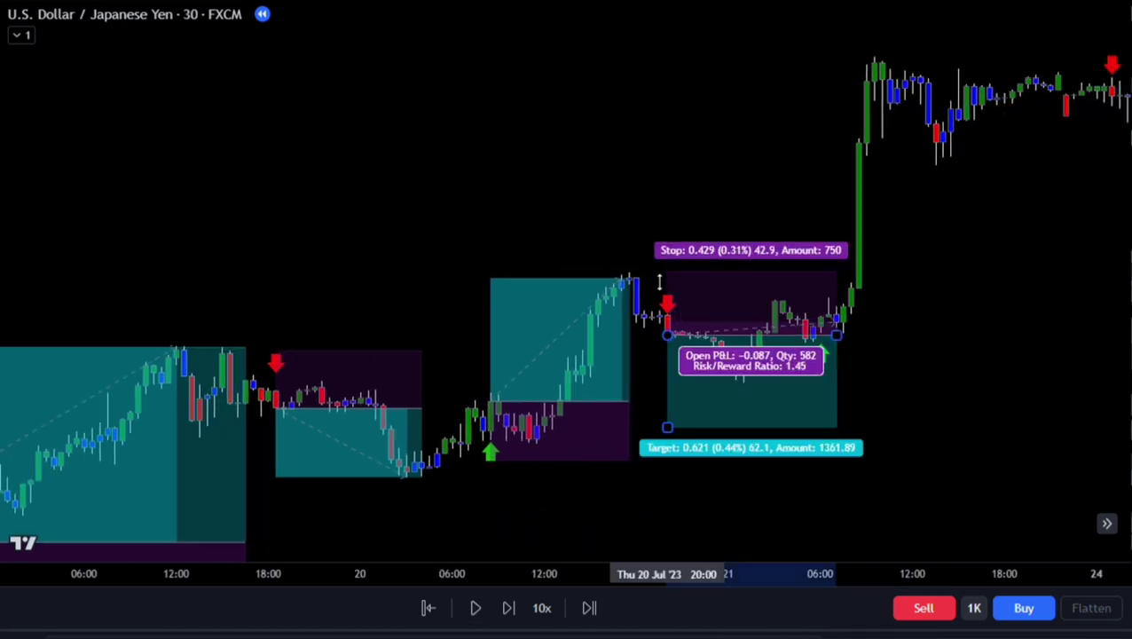
left_click_drag(836, 335, 752, 335)
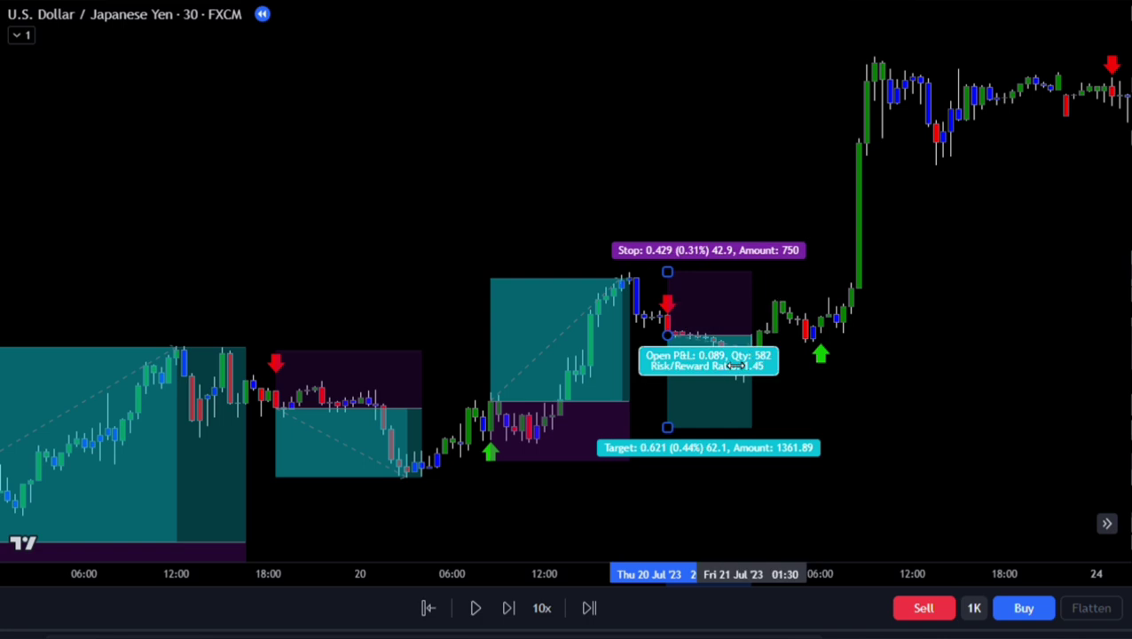
Place a long position at the 21 Jul green arrow, raise its target near the top of the rally and narrow it to the steep rise
left_click_drag(874, 414, 688, 379)
left_click(712, 343)
left_click_drag(711, 252, 712, 78)
left_click_drag(880, 343, 841, 347)
Place a short position at the 24 Jul red arrow with a tightened stop, a target near the day's low and a longer duration
left_click_drag(952, 298, 587, 318)
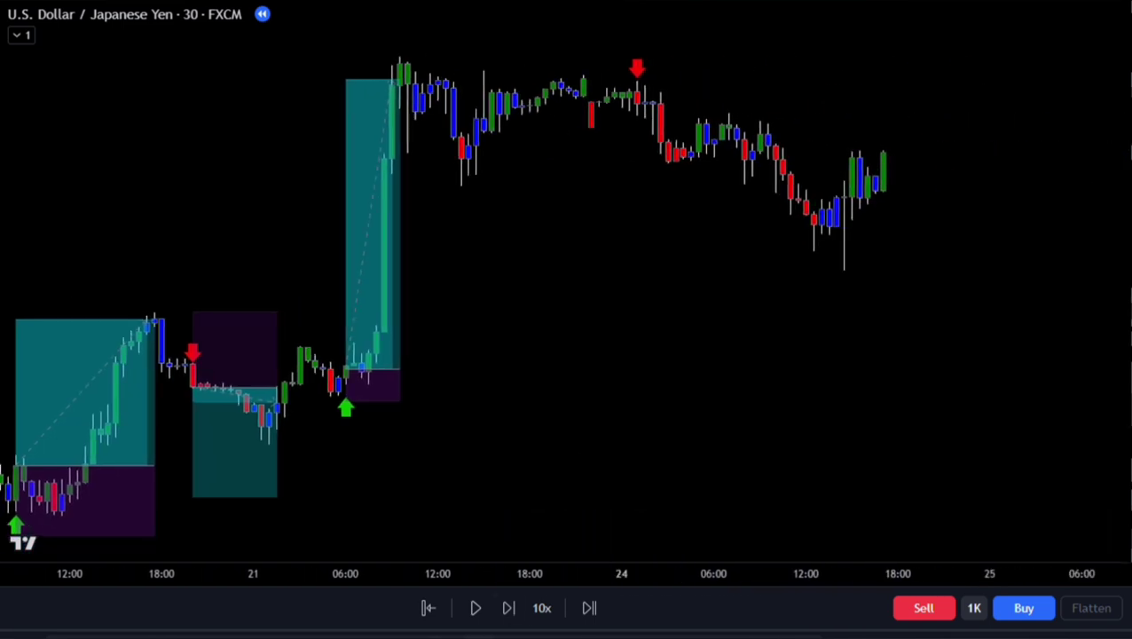
left_click(637, 111)
left_click_drag(636, 17, 636, 72)
left_click_drag(637, 202, 637, 263)
left_click_drag(813, 111, 858, 110)
left_click(998, 170)
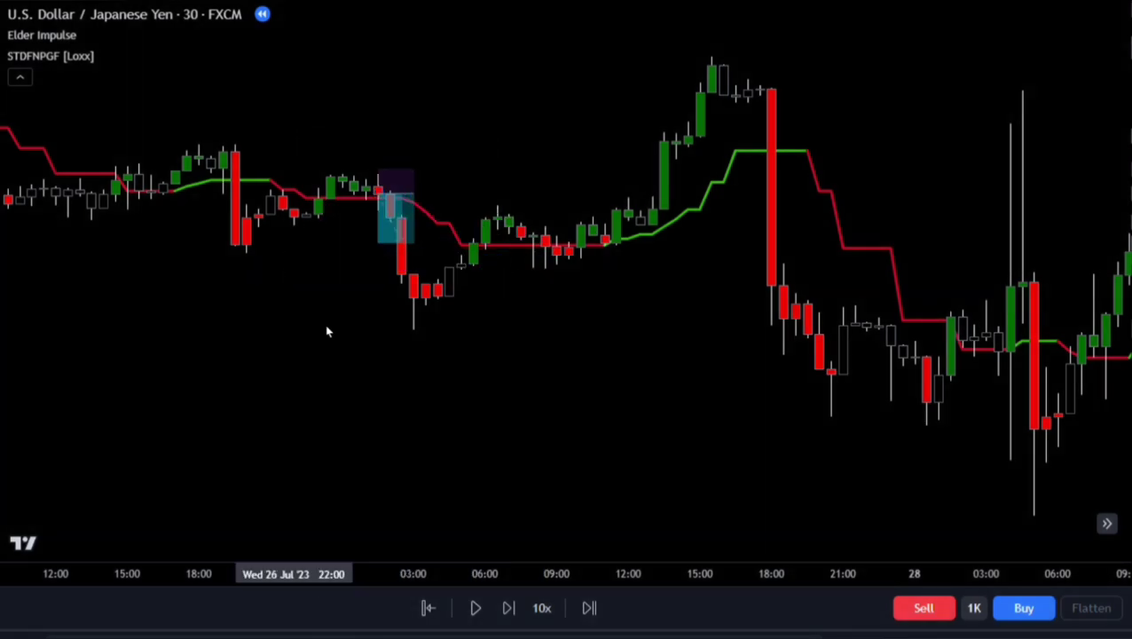
Draw a red cross under the red candles near 09:00 on 27 Jul to mark an invalid setup
left_click_drag(570, 330, 477, 331)
mouse_move(496, 266)
left_mouse_down()
mouse_move(451, 299)
mouse_move(499, 300)
left_mouse_up()
Place a long position on the 28 Jul green candle near 13:00, with its stop tightened, target raised to the next swing high and duration shortened
scroll(445, 242, "right", 8)
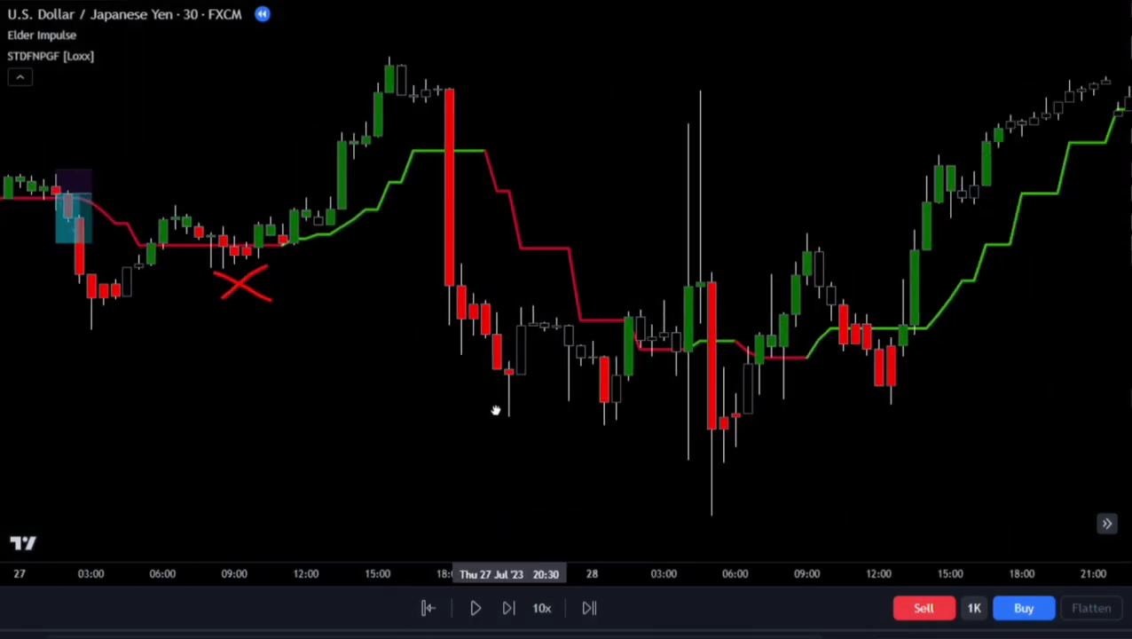
scroll(758, 419, "right", 4)
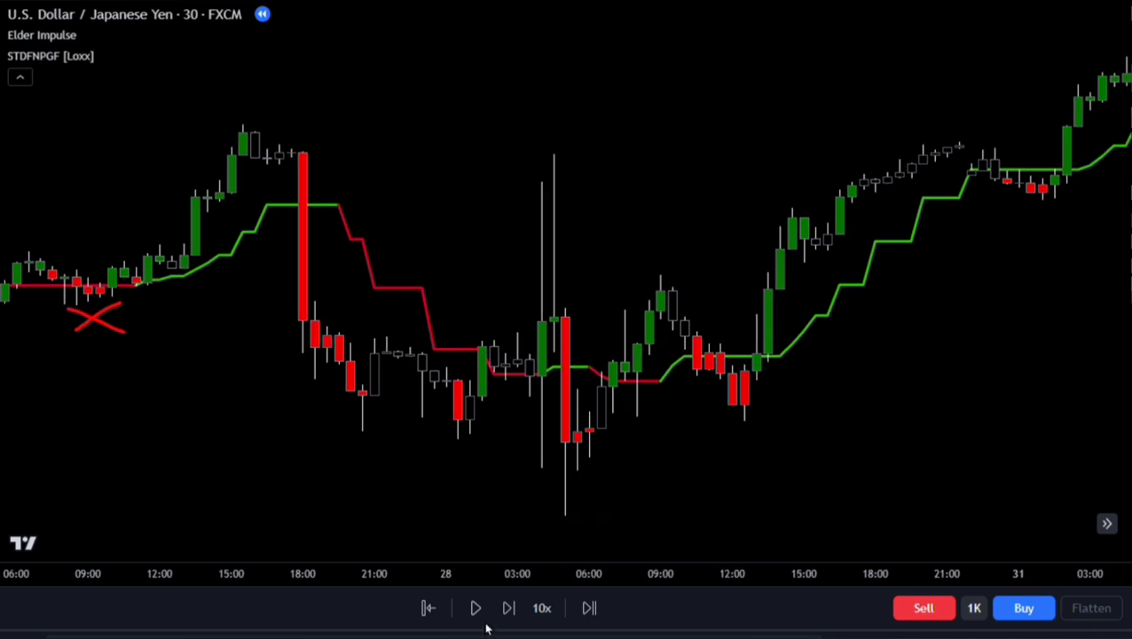
left_click(757, 356)
left_click_drag(760, 448, 729, 444)
left_click_drag(860, 461, 764, 461)
left_click_drag(663, 291, 652, 243)
left_click_drag(828, 366, 721, 369)
Draw a red cross under the candles dipping below the green line near 01:00 on 31 Jul
left_click_drag(931, 411, 547, 412)
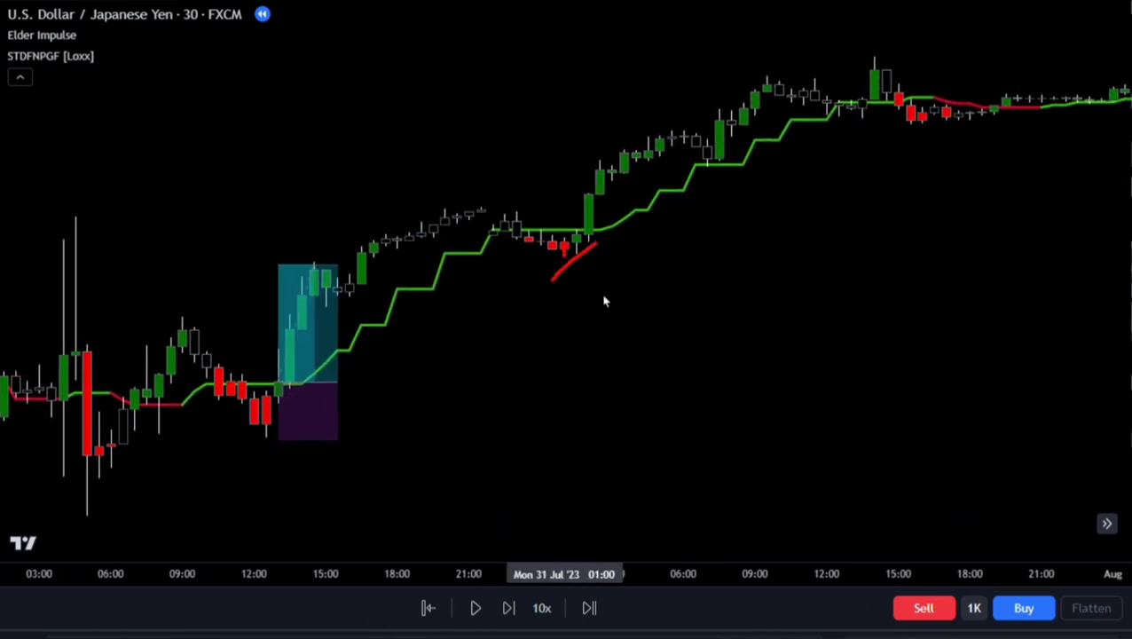
left_click_drag(553, 237, 601, 286)
Place a long position at 08:30 on 1 Aug with a stop of about 0.226, raise its target slightly and end it near 13:30
scroll(626, 245, "right", 10)
scroll(725, 239, "right", 6)
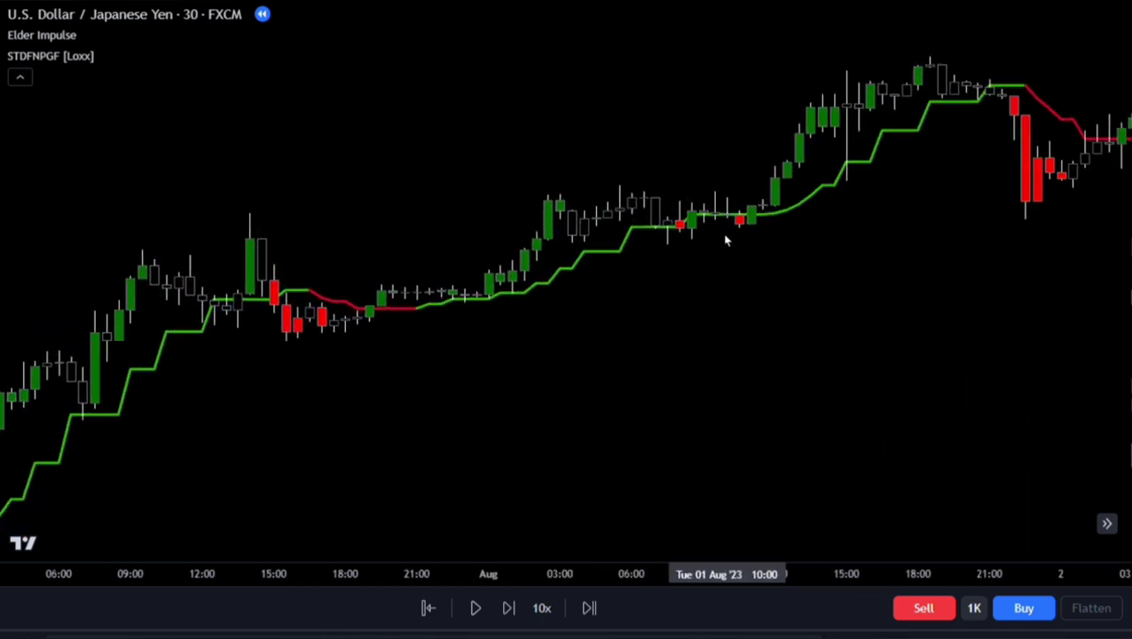
left_click(692, 210)
left_click_drag(692, 290, 648, 259)
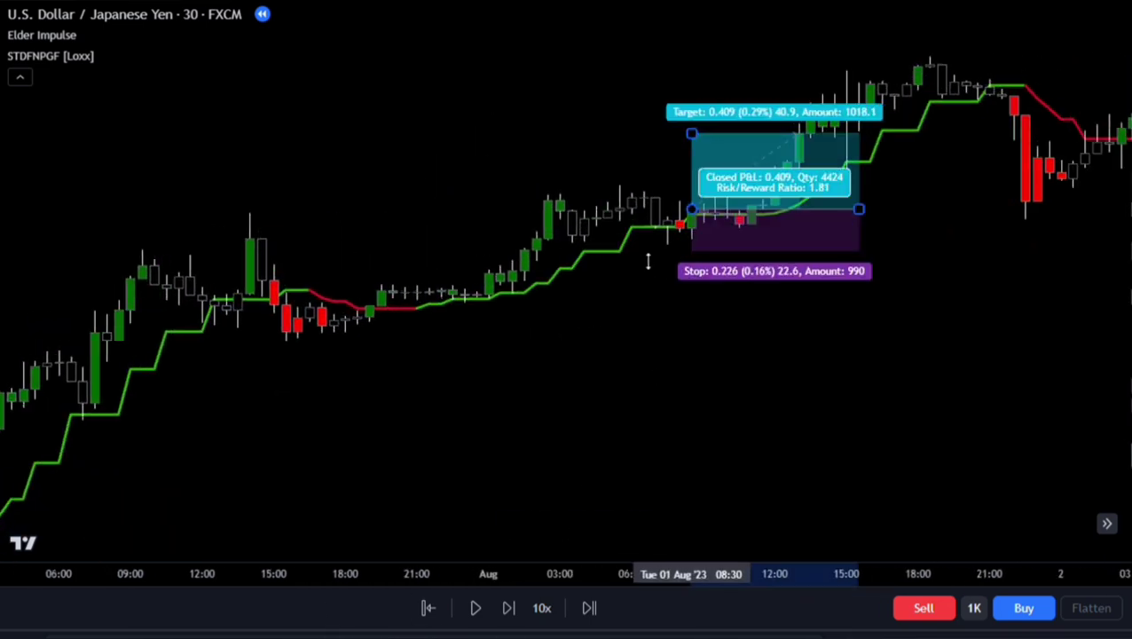
left_click_drag(691, 140, 690, 133)
left_click_drag(855, 211, 810, 213)
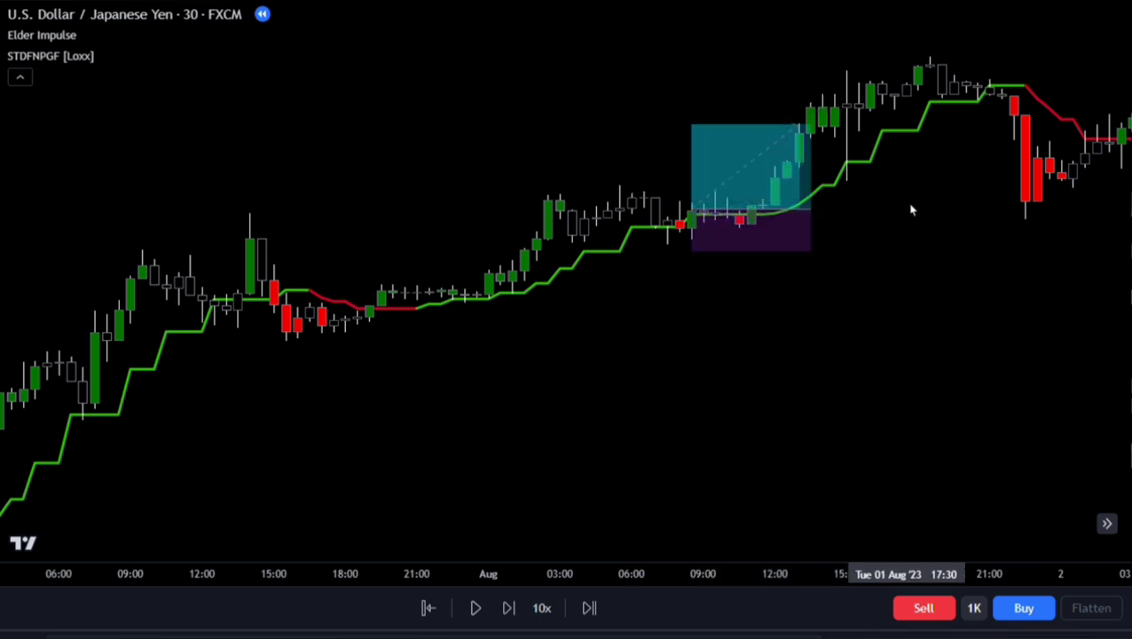
Place a long position on the 2 Aug green candle near 19:00, after price closes back above the green line
left_click_drag(909, 209, 613, 231)
scroll(833, 245, "right", 9)
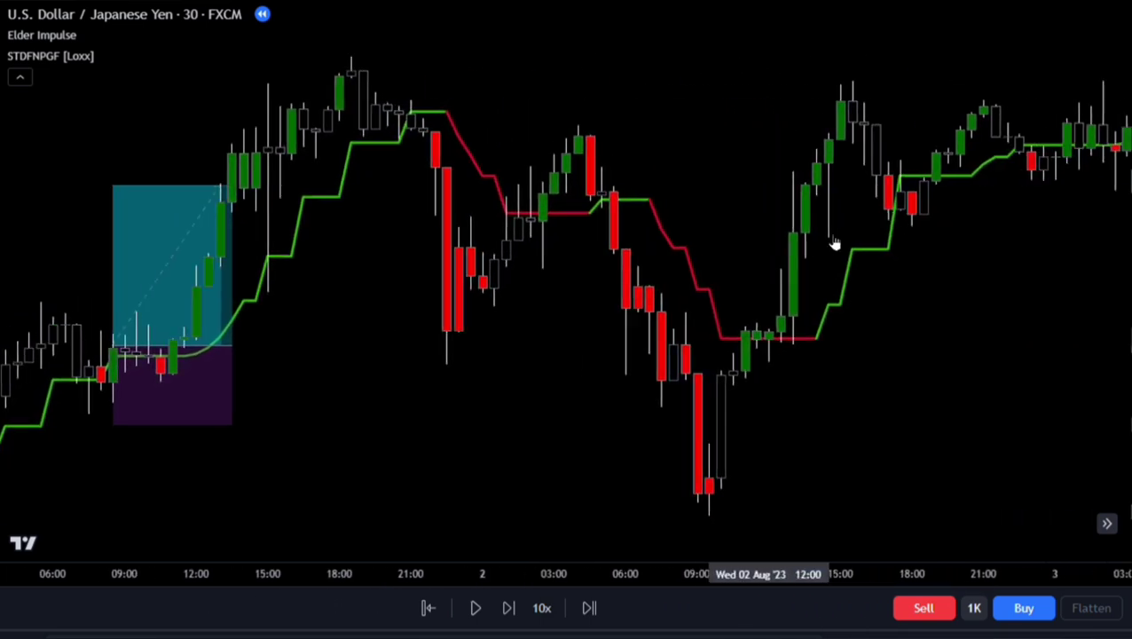
left_click(772, 232)
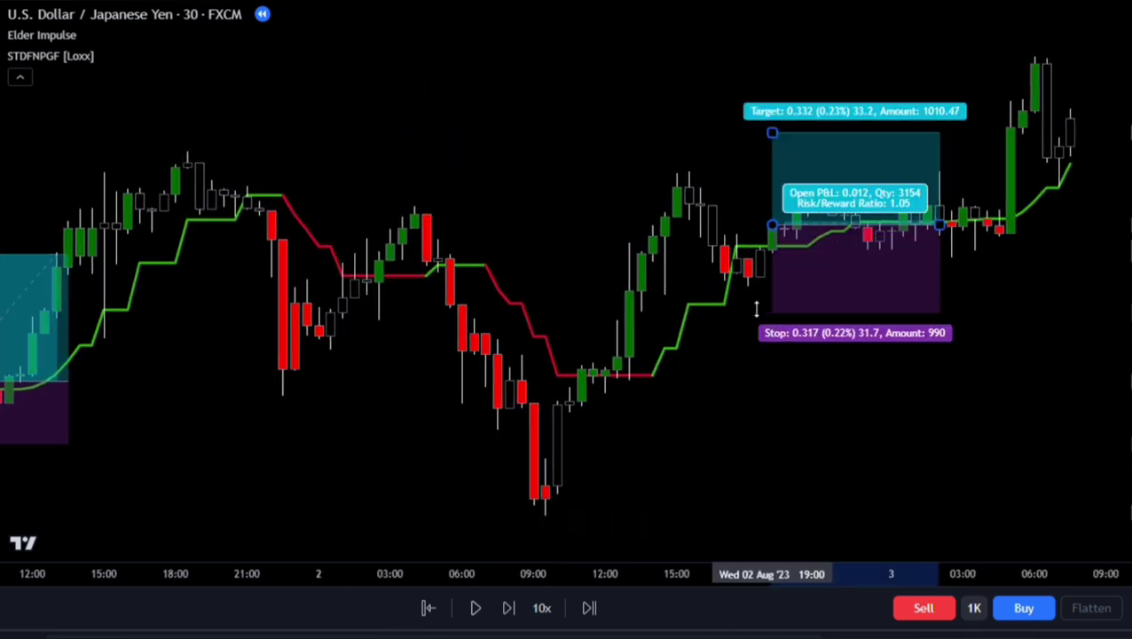
Draw a red cross under the candles just below the green line in the early hours of 3 Aug
scroll(791, 361, "right", 4)
mouse_move(786, 229)
left_mouse_down()
mouse_move(866, 226)
mouse_move(816, 270)
left_mouse_up()
key("ctrl+z")
left_click(851, 244)
left_click_drag(819, 231, 851, 265)
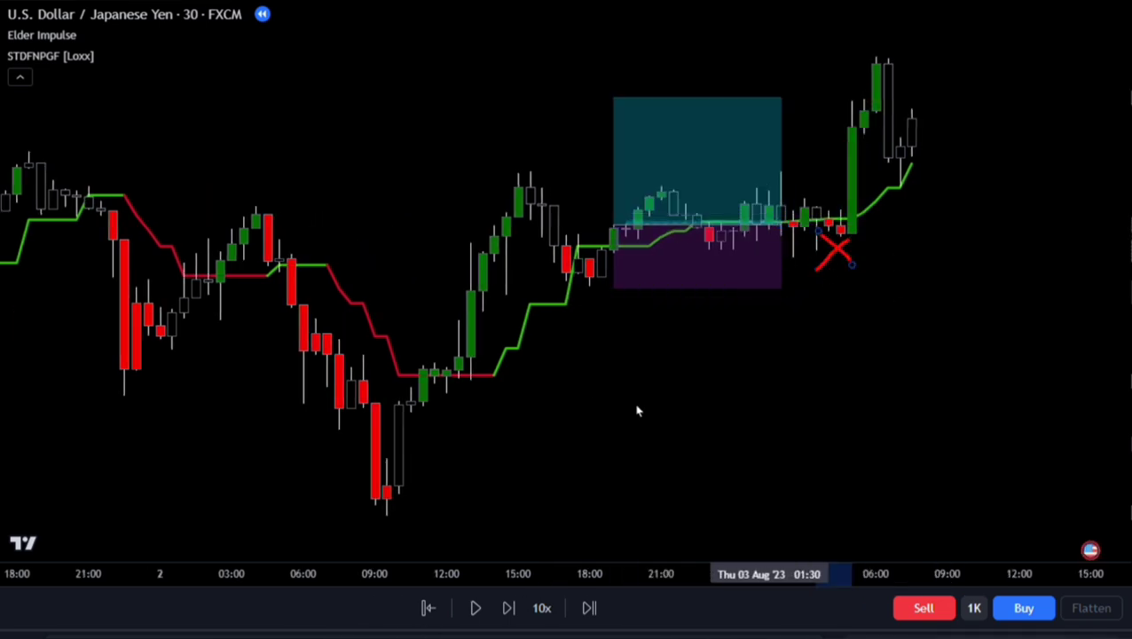
left_click(788, 214)
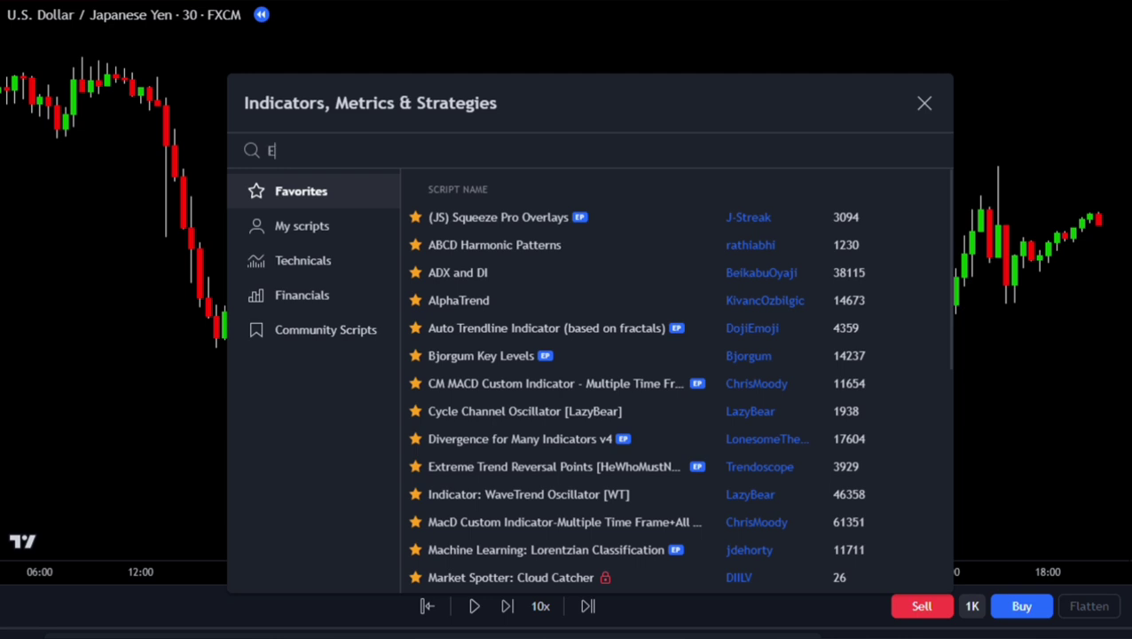
Search the indicators for "ELDER IMPULSE SYSTEM", add the first community script found and close the indicator list
type("LDER")
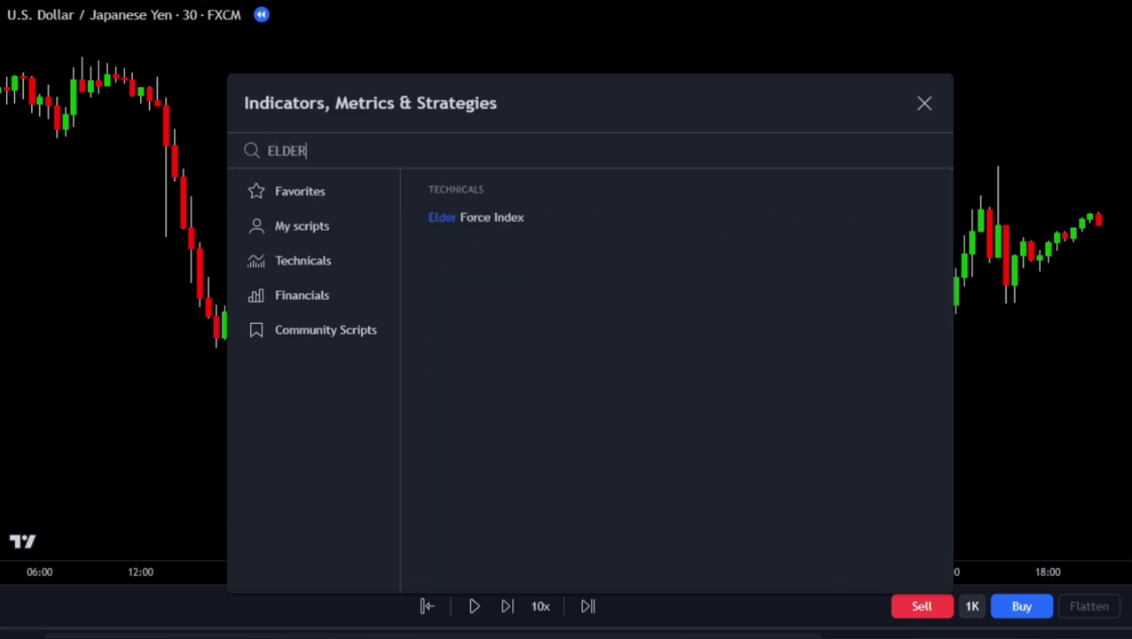
type(" IMPULSE ")
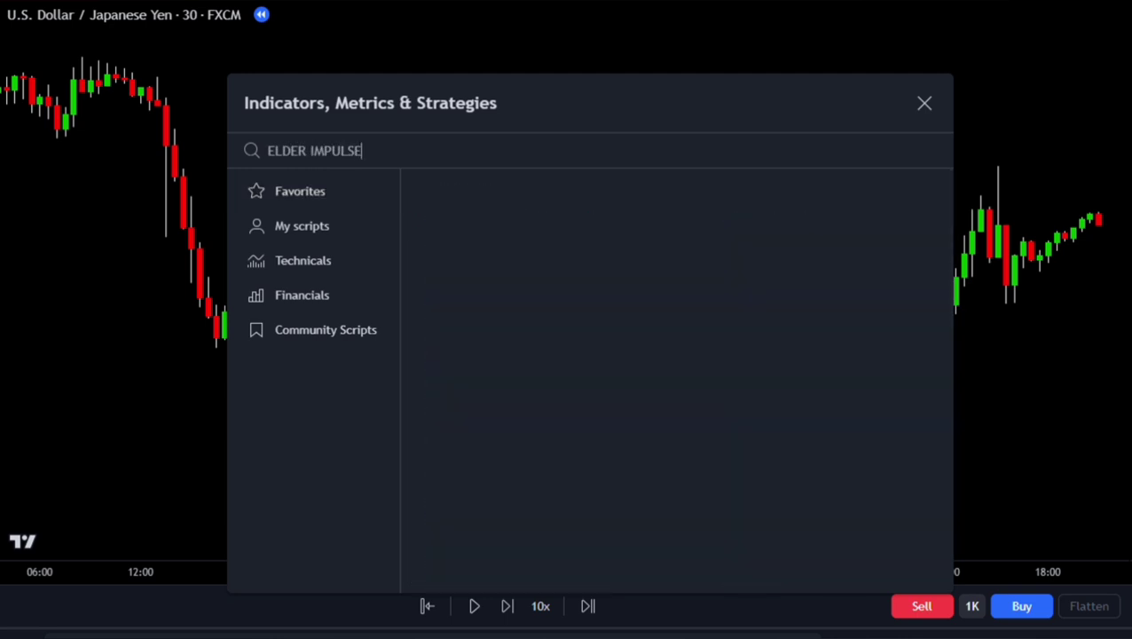
type("SYSTEM")
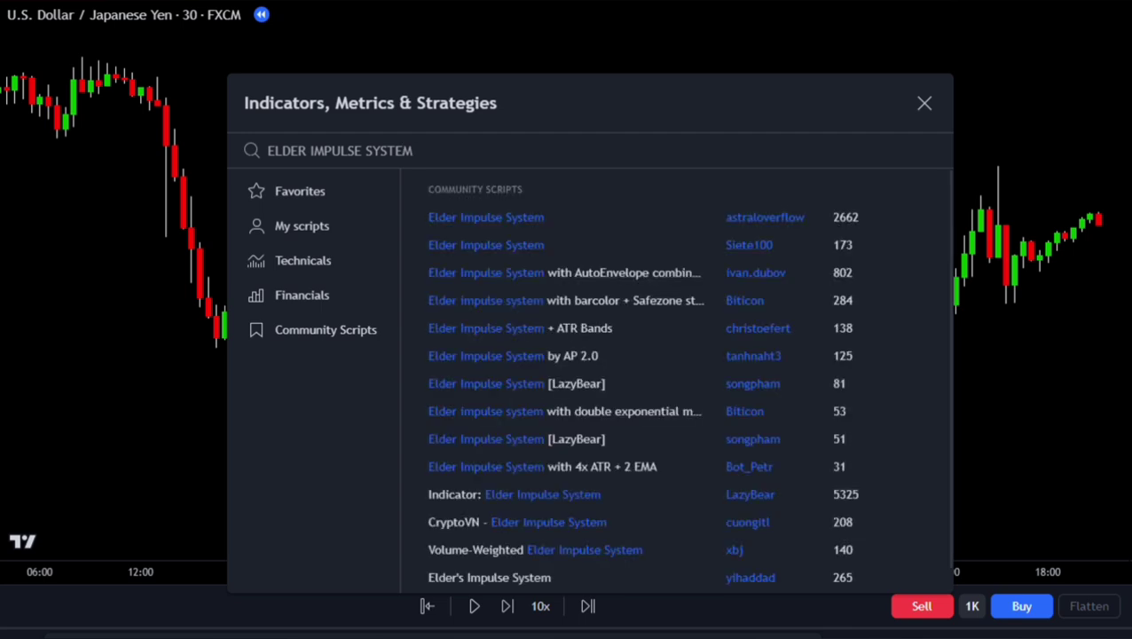
left_click(671, 230)
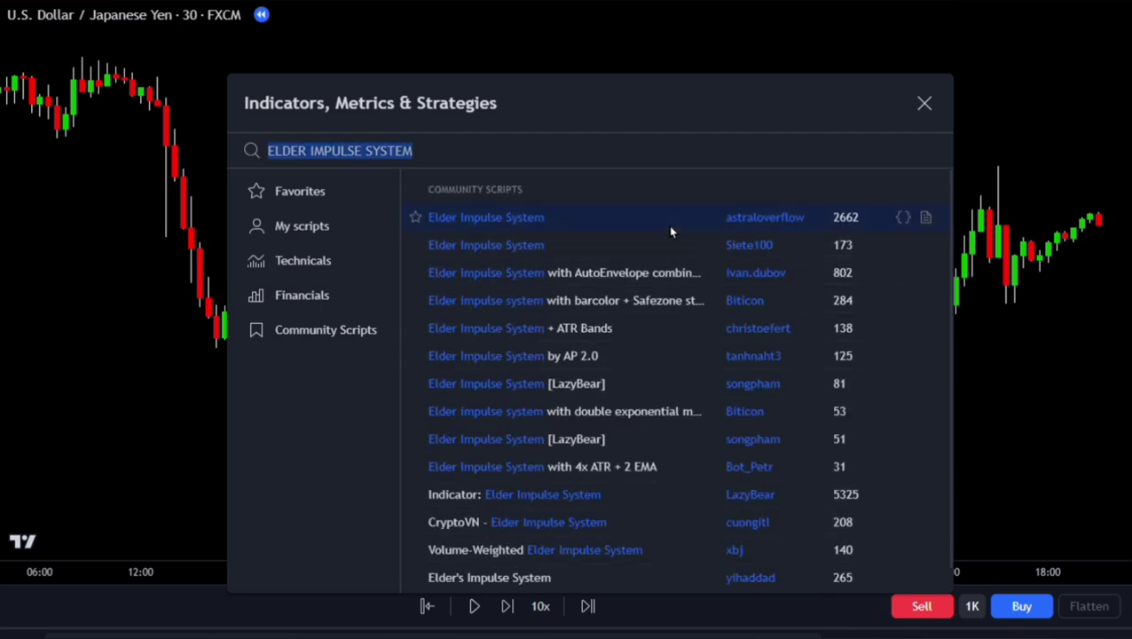
left_click(921, 106)
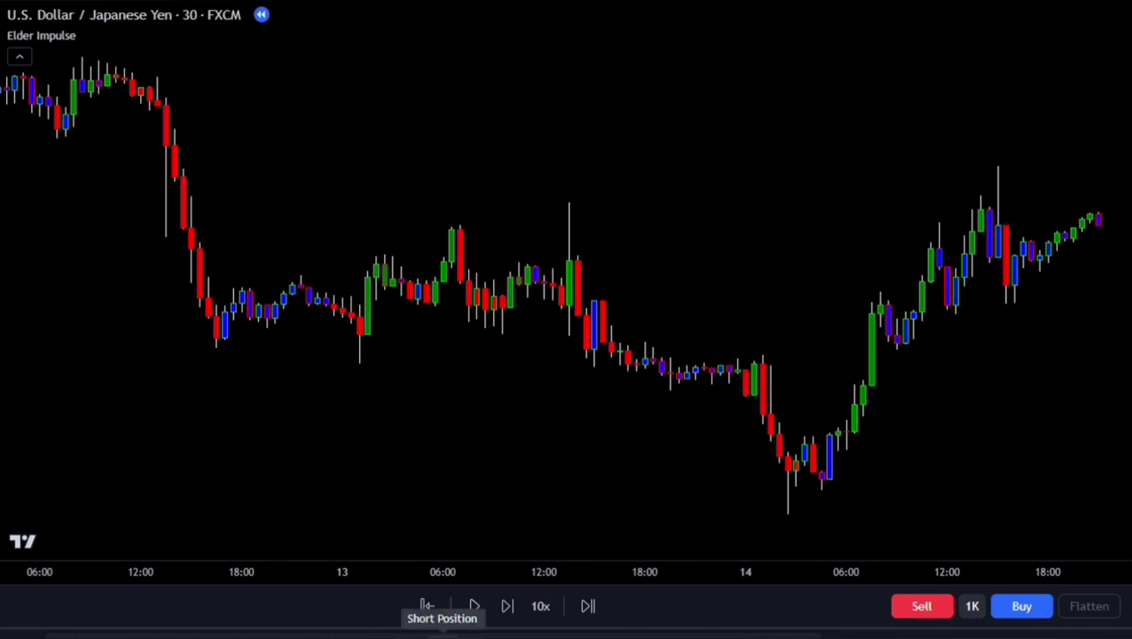
Place a short position at 11:30 on 12 Jul, tighten its stop to just above the candles and shorten it to the end of the drop
left_click(133, 102)
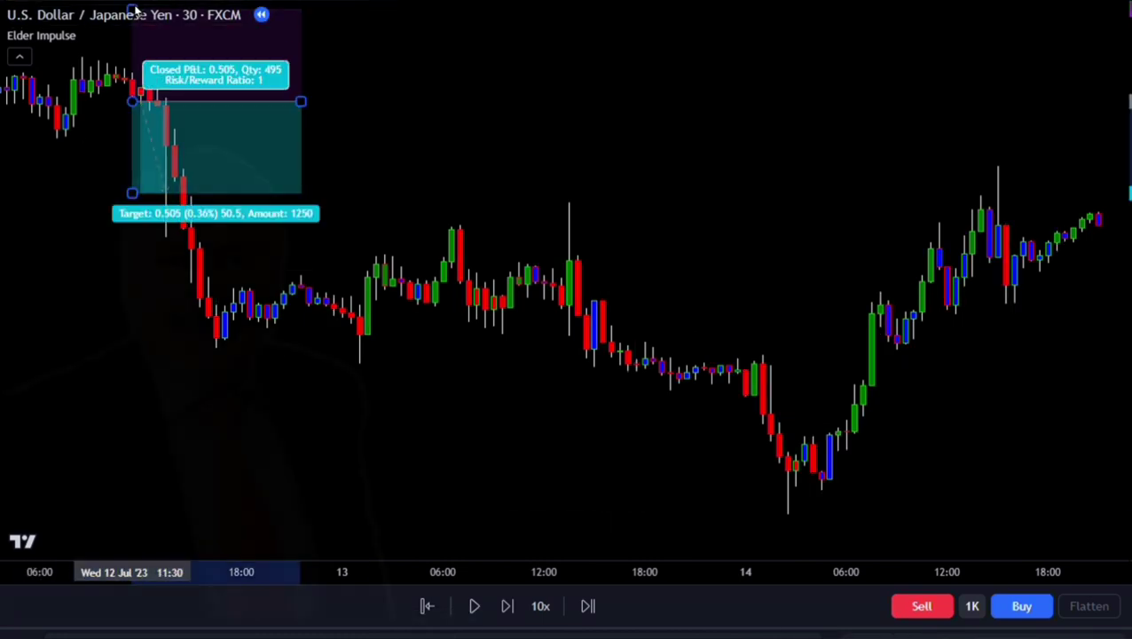
left_click_drag(133, 9, 133, 76)
left_click(126, 81)
left_click_drag(300, 102, 226, 103)
Place a short position on the red candles just before 13 Jul, with a tight stop, short duration and target at the following low
left_click(333, 307)
left_click_drag(334, 206, 333, 289)
mouse_move(502, 307)
left_mouse_down()
mouse_move(360, 307)
mouse_move(334, 285)
left_mouse_up()
left_click_drag(333, 399, 336, 360)
left_click(483, 397)
Place a short position at 00:00 on 14 Jul with a tighter stop, target at the swing low and a shorter duration
left_click(745, 399)
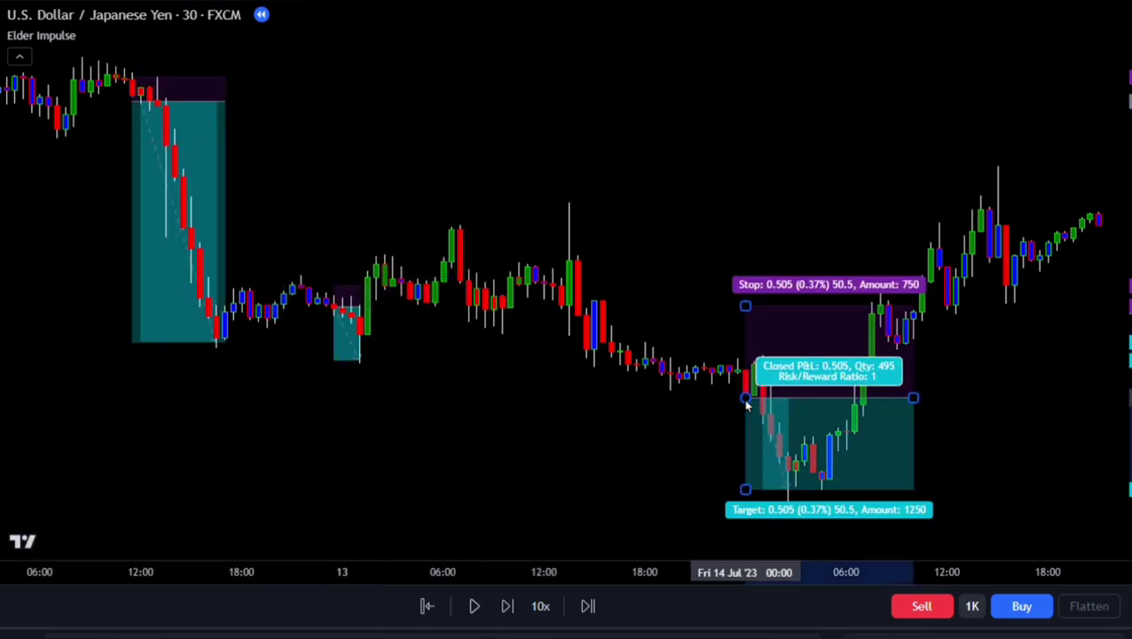
left_click_drag(744, 306, 743, 353)
left_click_drag(745, 490, 744, 524)
left_click_drag(913, 398, 804, 397)
left_click(508, 519)
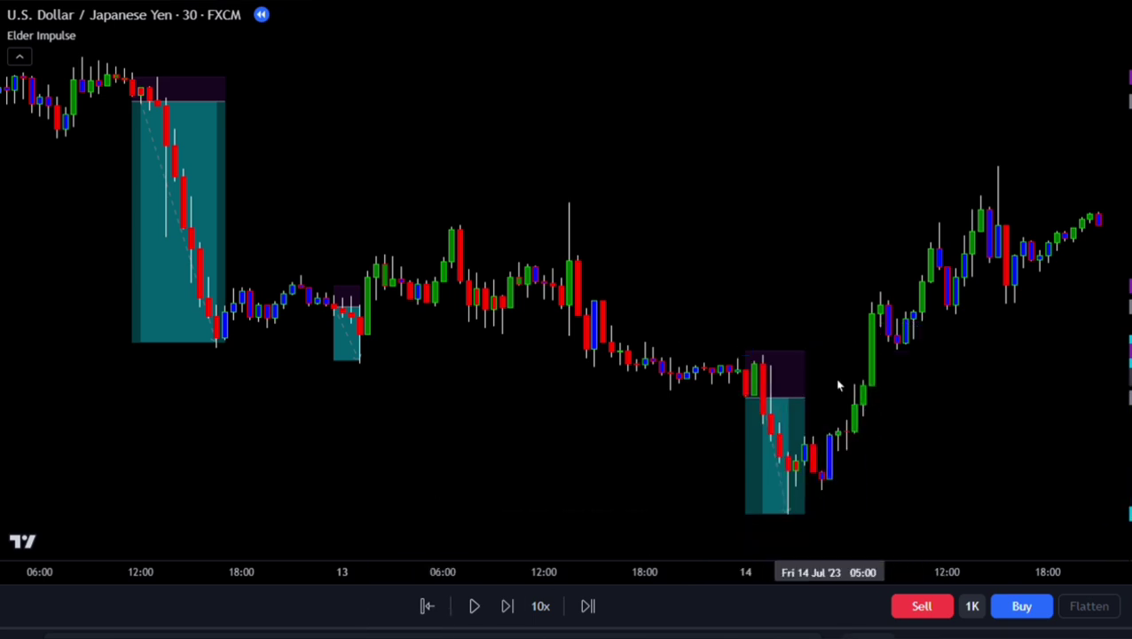
Place a long position near 05:30 on 14 Jul with a tighter stop, its target and end fitted to the first rally's top
left_click(838, 430)
left_click_drag(838, 522, 839, 460)
left_click_drag(838, 339, 838, 299)
left_click_drag(1006, 429, 888, 429)
left_click(862, 633)
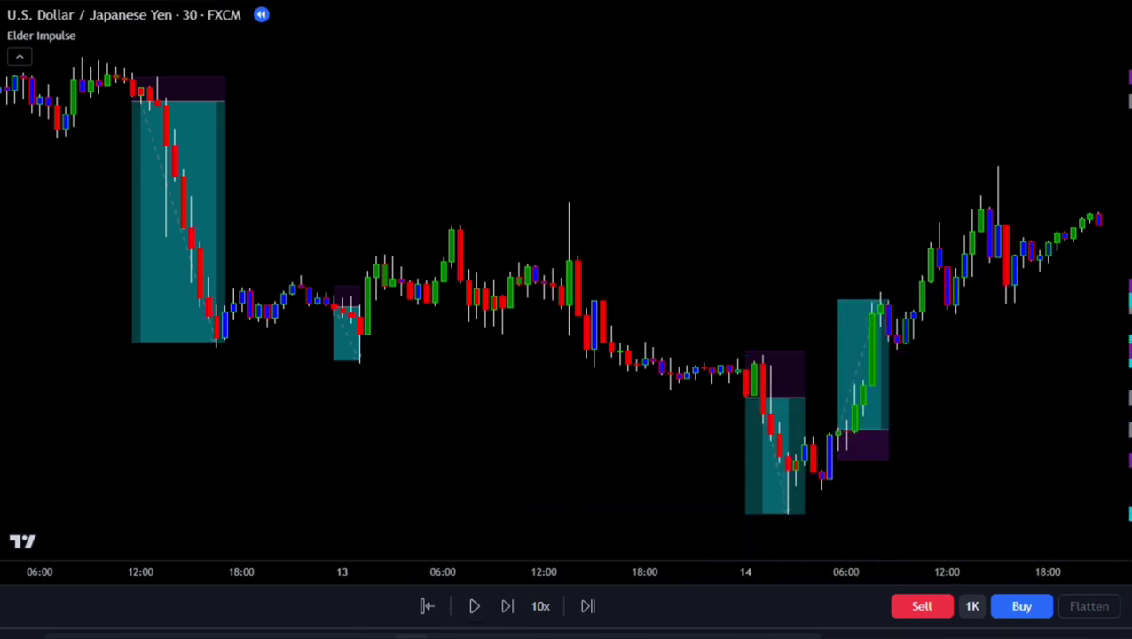
Place a long position on the 14 Jul green candle near 10:30, tighten its stop, raise its target to the swing high level and shorten it
left_click(921, 277)
left_click_drag(919, 369, 906, 333)
left_click_drag(922, 187, 921, 166)
left_click_drag(1089, 277, 967, 277)
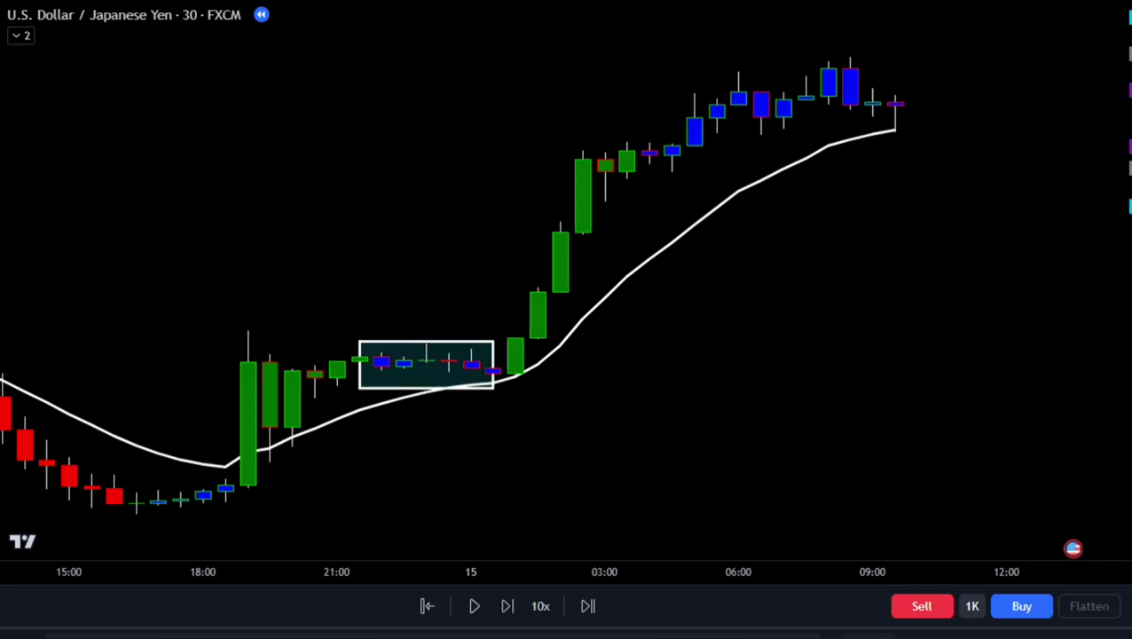
Place a long position on the green breakout candle beside the 15 Jun consolidation box, with a stop of about 0.253 and target of about 1.262
left_click(515, 338)
left_click_drag(521, 431, 508, 399)
left_click_drag(515, 245, 515, 77)
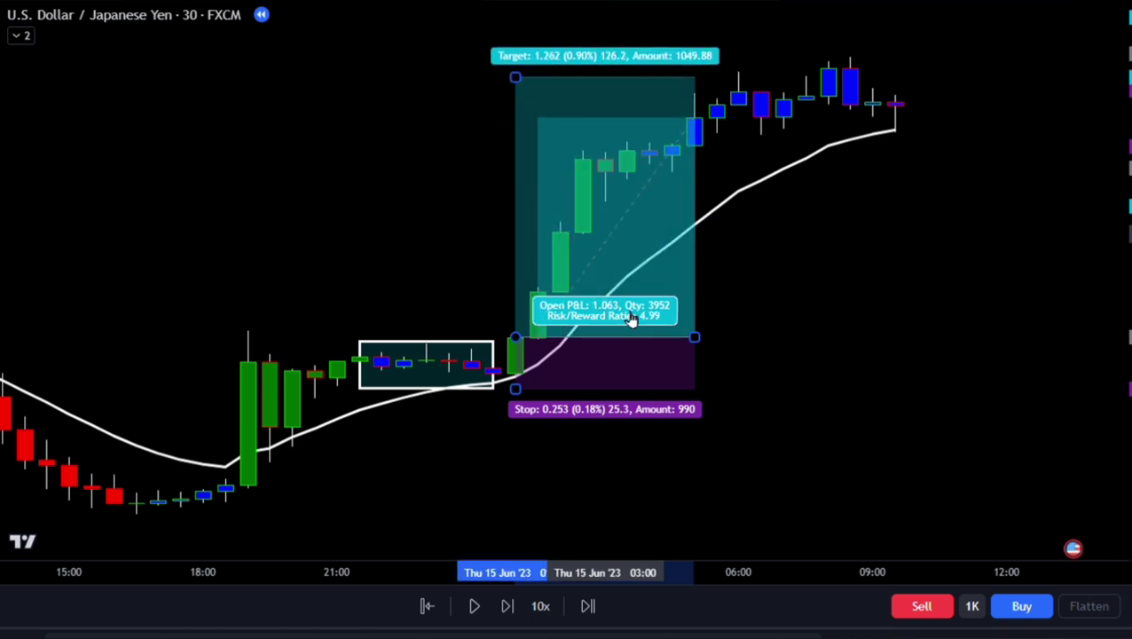
Extend the long position beside the 15 Jun consolidation box to end at about 08:30
left_click_drag(695, 337, 843, 354)
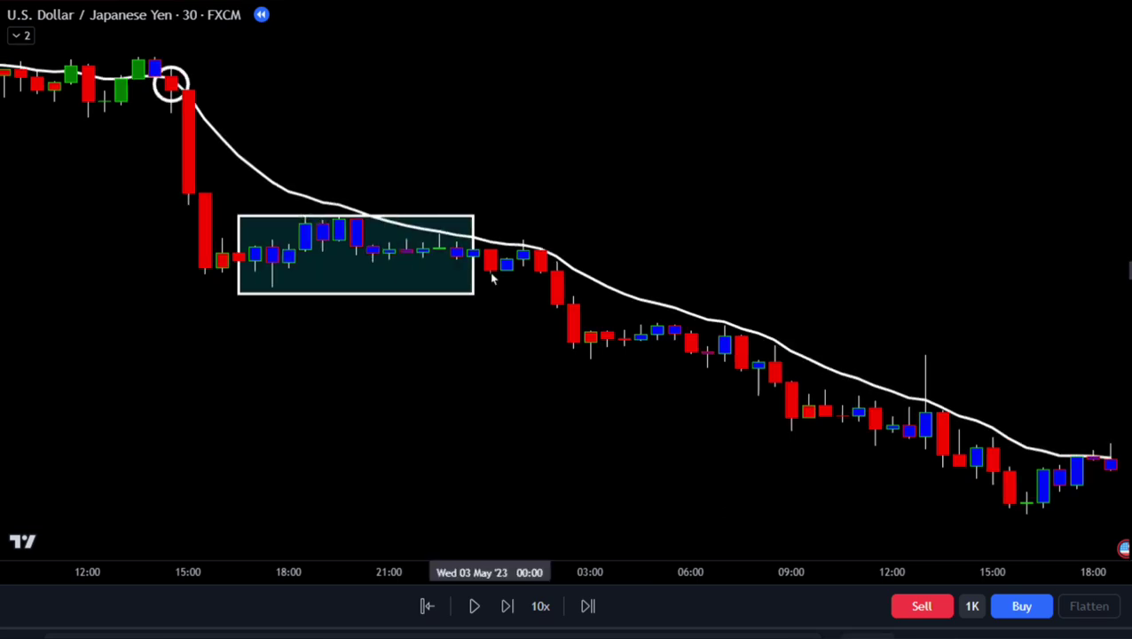
Place a short position on the red candle beside the 3 May consolidation box, stop about 0.228, target and end at the swing low near 16:00
left_click(490, 270)
left_click_drag(491, 179, 492, 228)
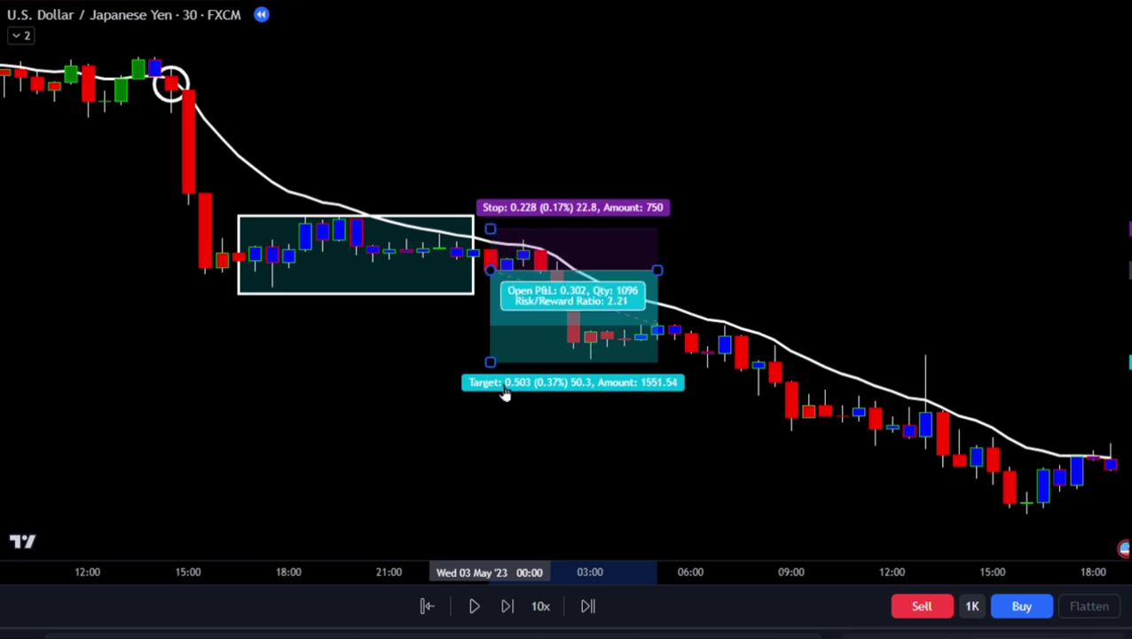
left_click_drag(490, 363, 521, 513)
left_click_drag(657, 270, 1025, 269)
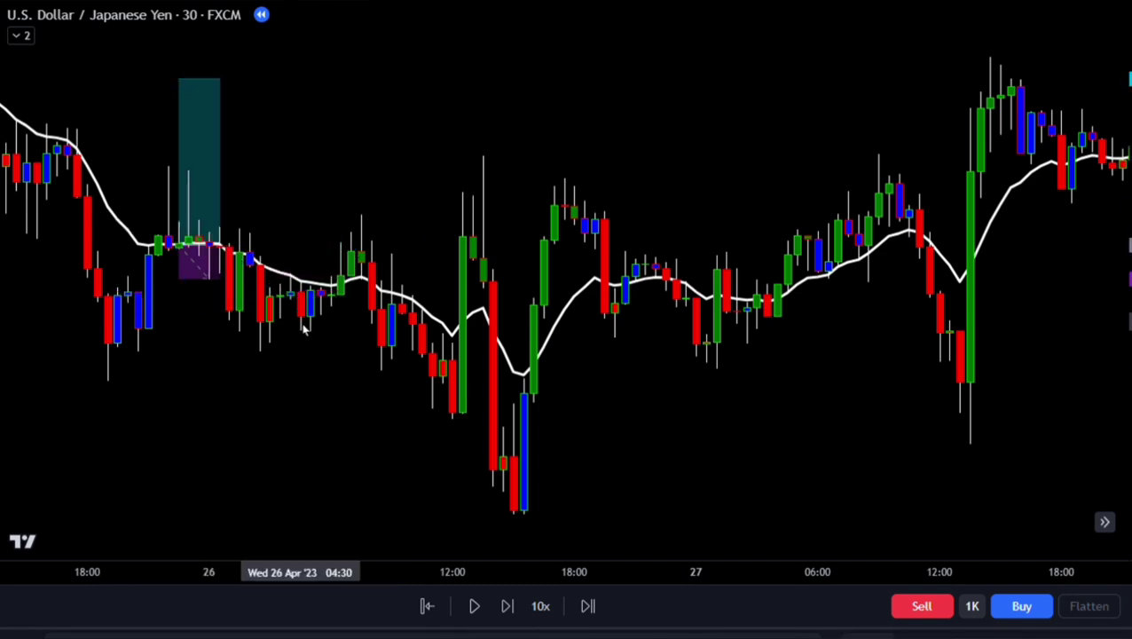
Place a short position at 04:30 on 26 Apr with a stop of about 0.156, a lower target and an end near 07:00
left_click(301, 320)
left_click_drag(301, 229, 301, 261)
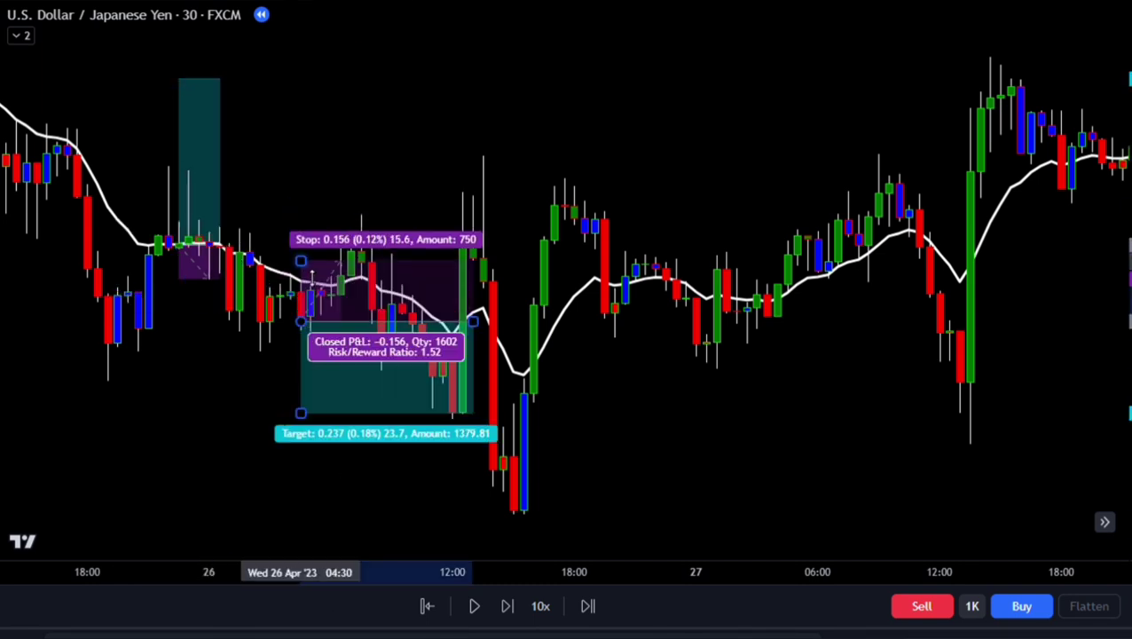
left_click_drag(300, 412, 300, 450)
left_click_drag(471, 321, 351, 321)
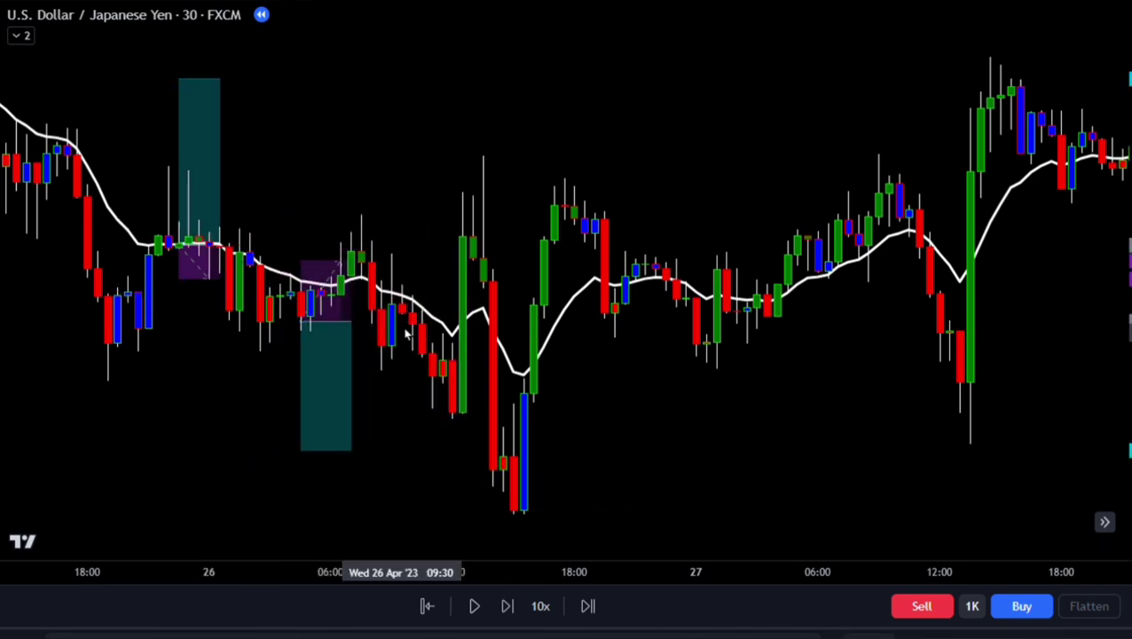
Place a short position at 09:30 on 26 Apr with a tighter stop, a lower target and an end near 13:00
left_click(402, 311)
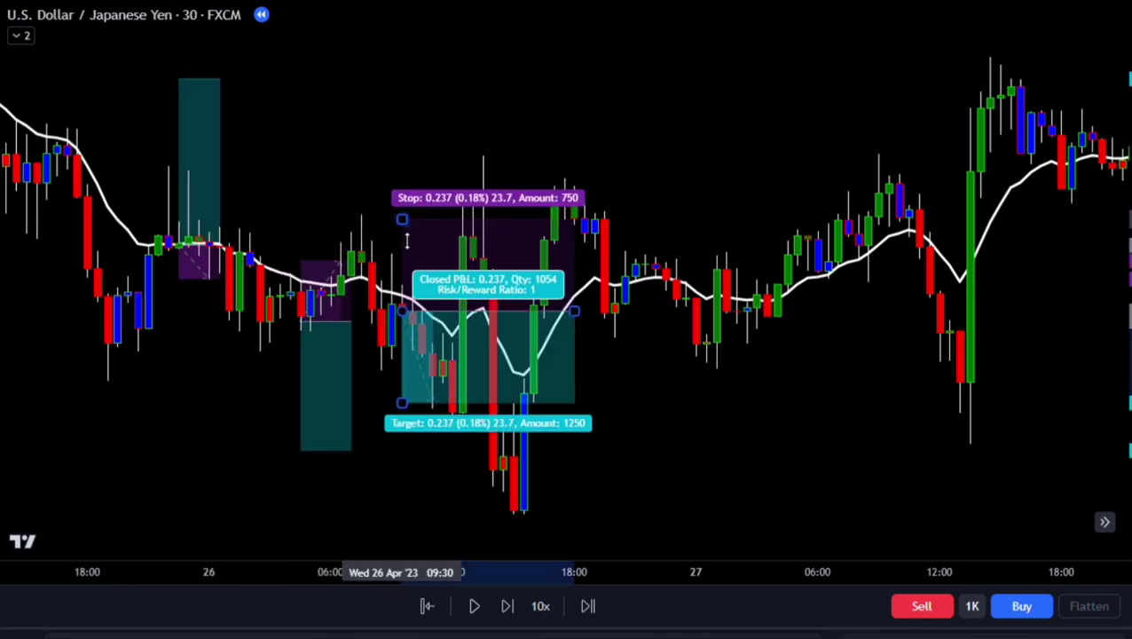
left_click_drag(403, 221, 402, 252)
left_click_drag(403, 403, 403, 429)
left_click_drag(575, 311, 472, 310)
Place a short position near 22:30 on 26 Apr with a tighter stop and a slightly lower target
left_click(441, 635)
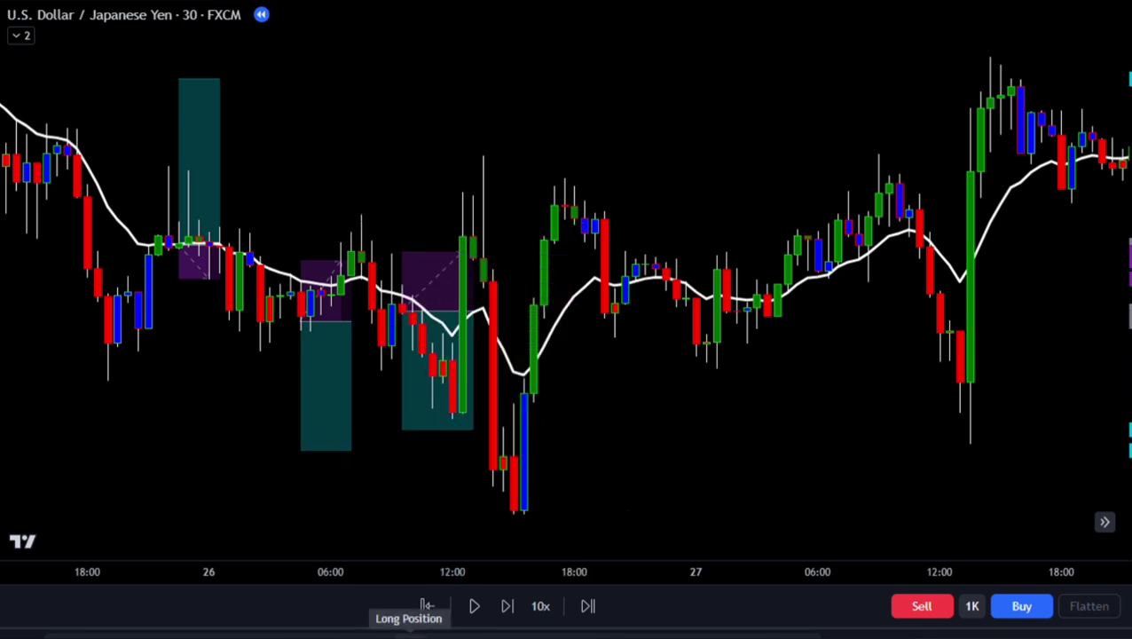
left_click(666, 282)
left_click_drag(665, 191, 664, 251)
left_click_drag(665, 373, 666, 389)
mouse_move(838, 283)
left_mouse_down()
mouse_move(707, 288)
mouse_move(838, 282)
left_mouse_up()
Place a long position near 07:00 on 27 Apr with a stop of about 0.154 and a shorter duration
left_click(655, 457)
left_click(838, 220)
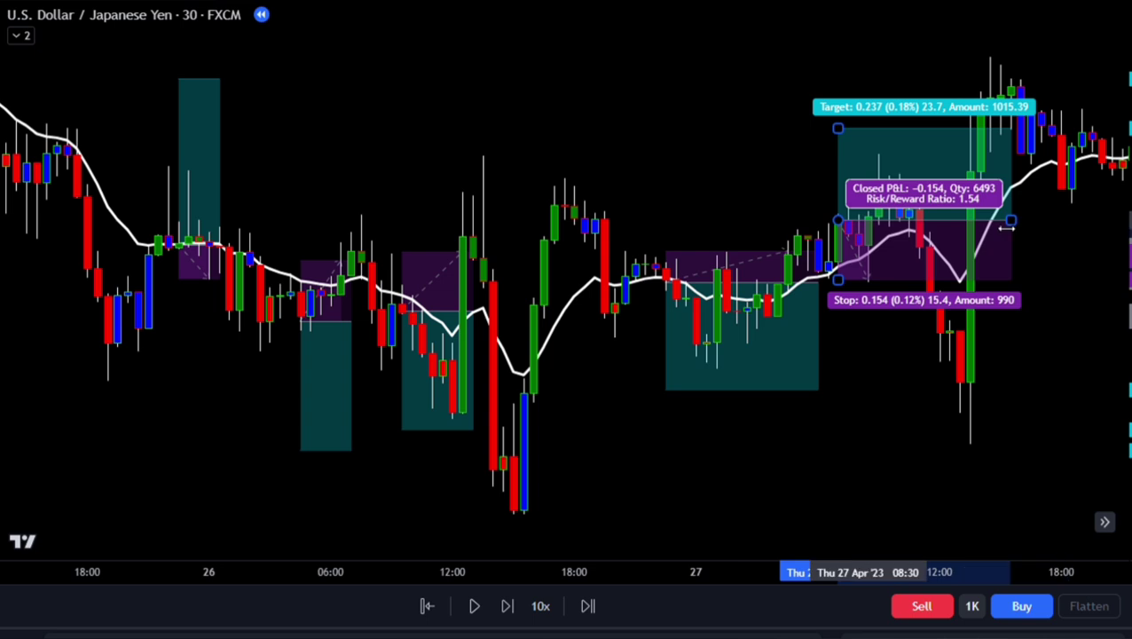
left_click_drag(1006, 224, 874, 224)
Undo the example positions placed on the 26 and 27 Apr candles
key("ctrl+z")
key("ctrl+z")
key("ctrl+z")
key("ctrl+z")
Remove the EMA from the chart and change the Elder Impulse bar Color 2 to black
left_click(16, 36)
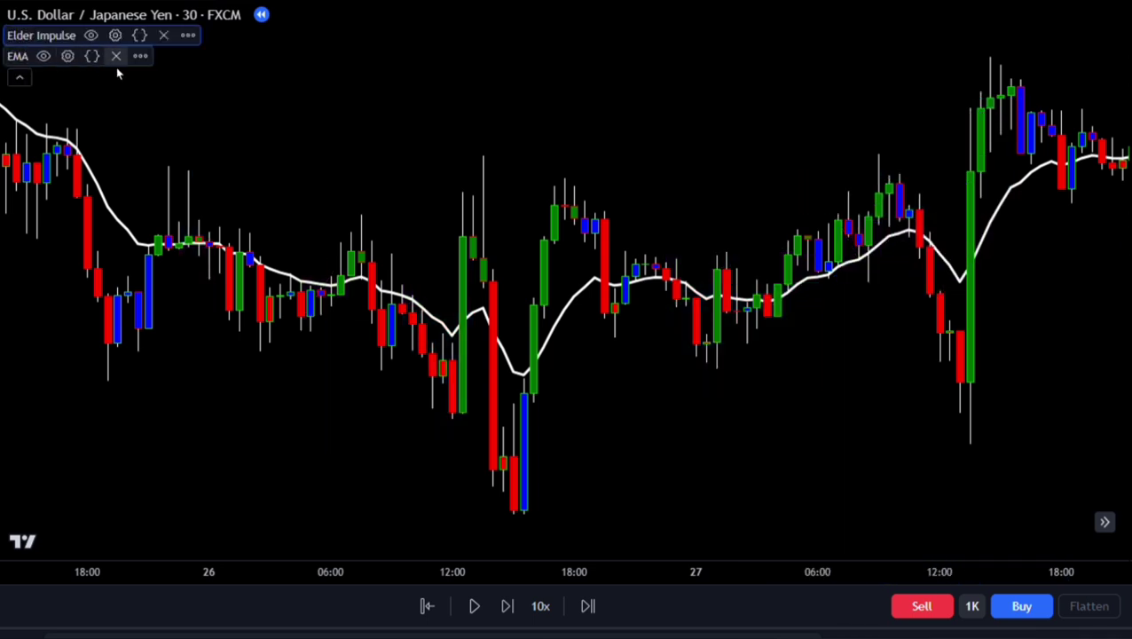
left_click(115, 57)
left_click(115, 36)
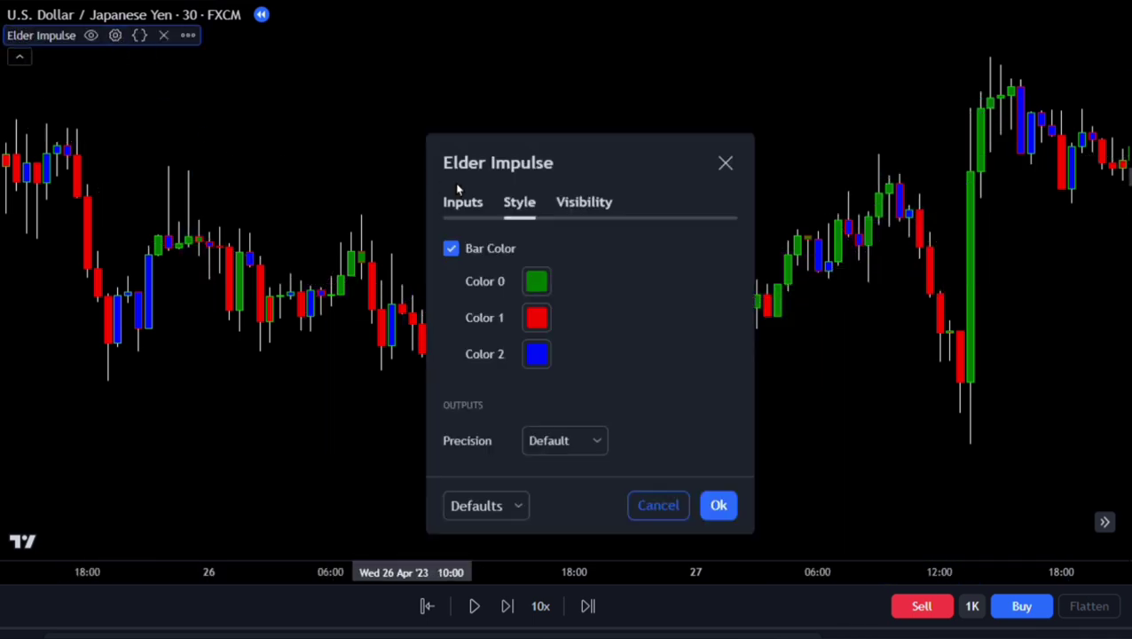
left_click(537, 355)
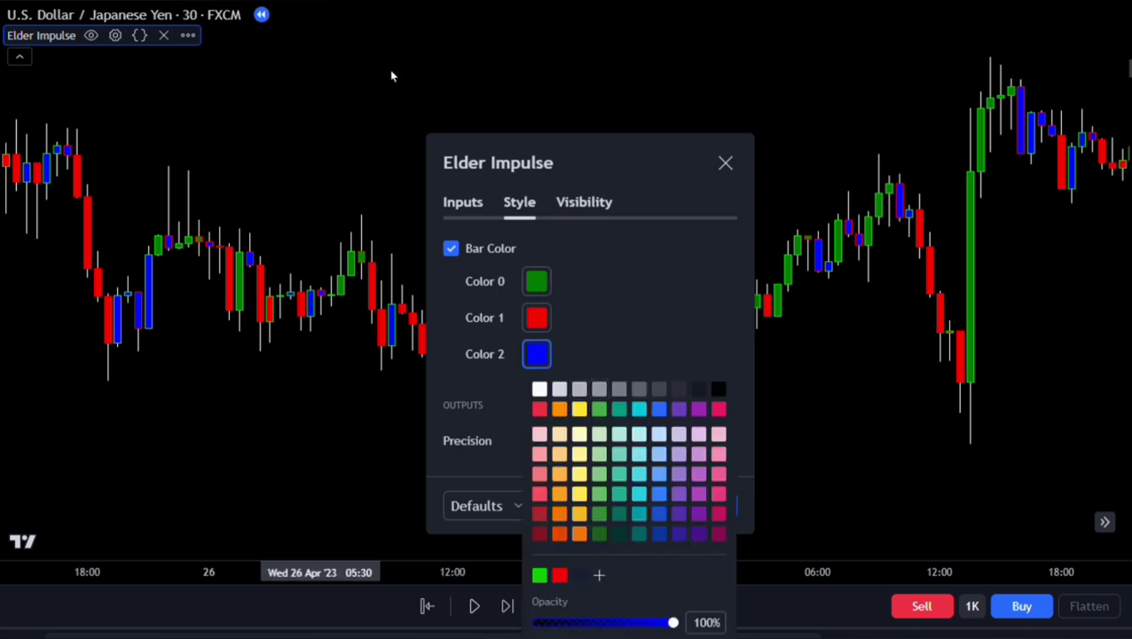
left_click(718, 390)
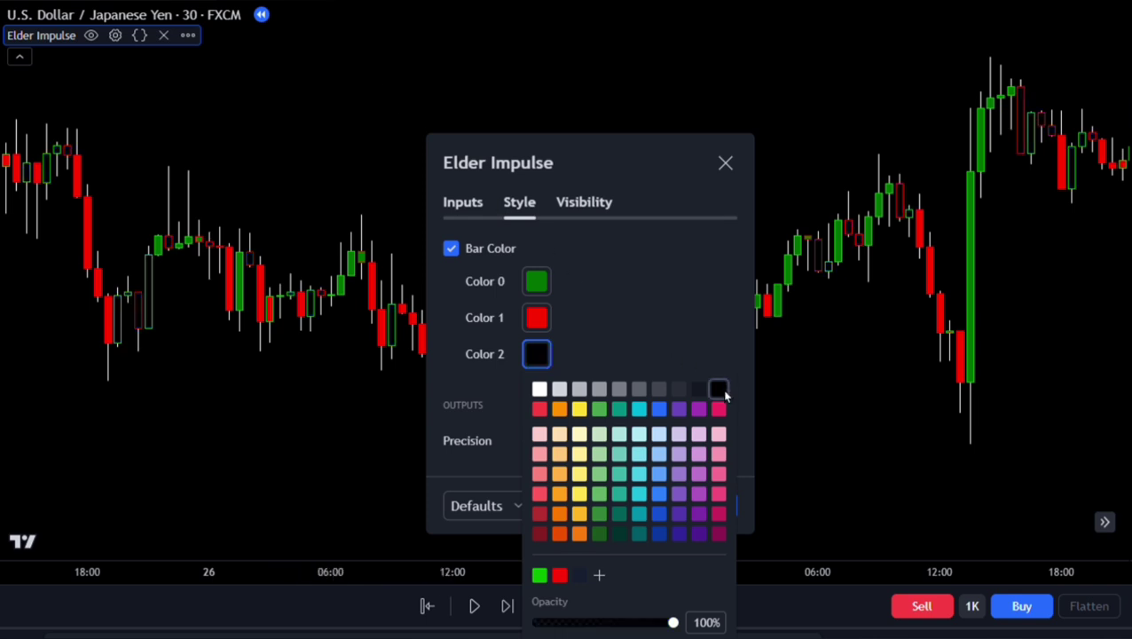
left_click(683, 337)
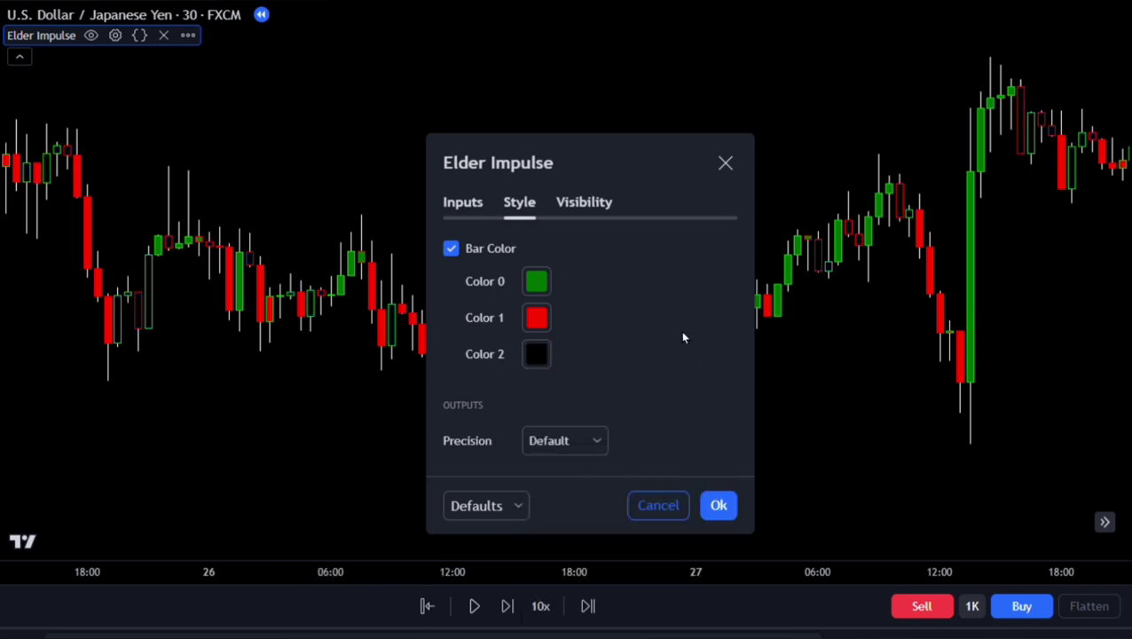
left_click(717, 505)
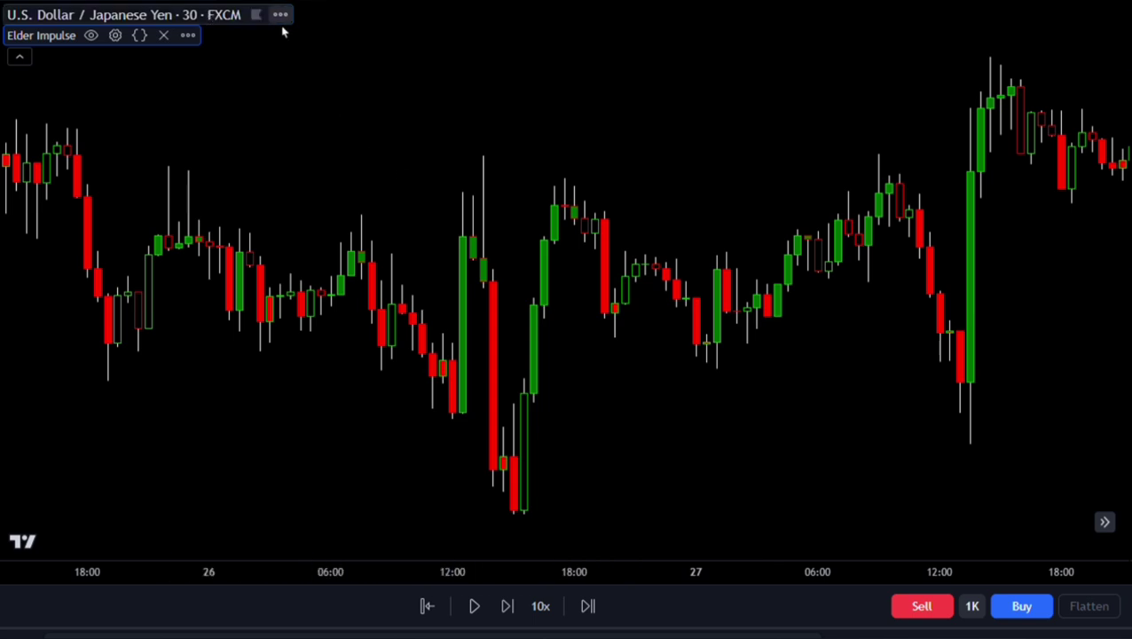
Set both the rising and falling candle body colours to grey in the chart settings
left_click(280, 14)
left_click(419, 376)
left_click(669, 188)
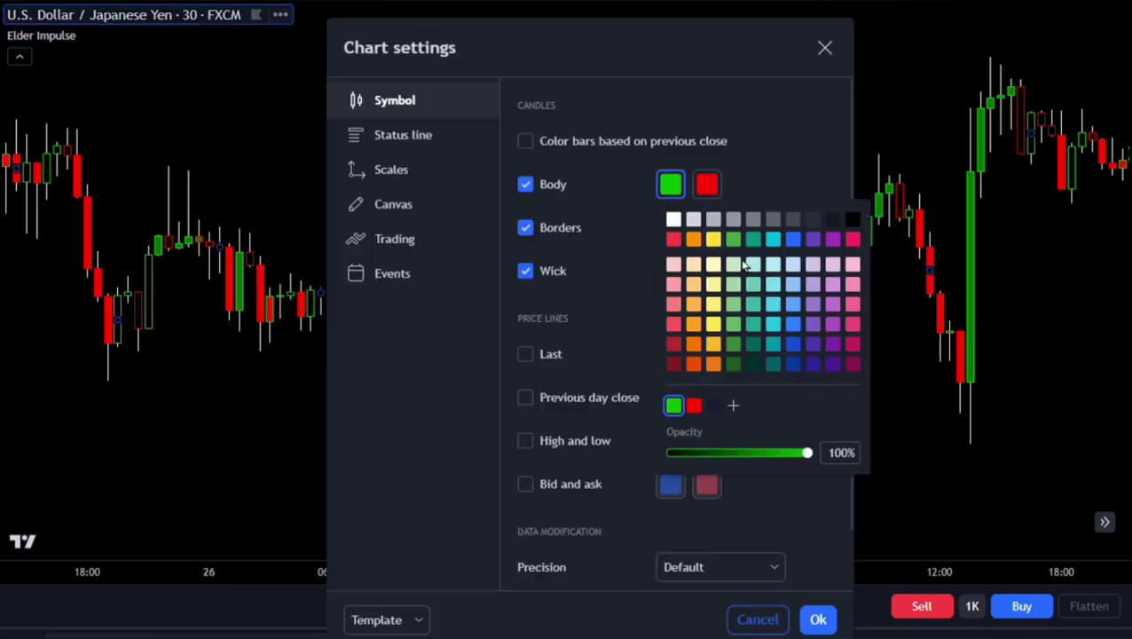
left_click(769, 222)
left_click(710, 188)
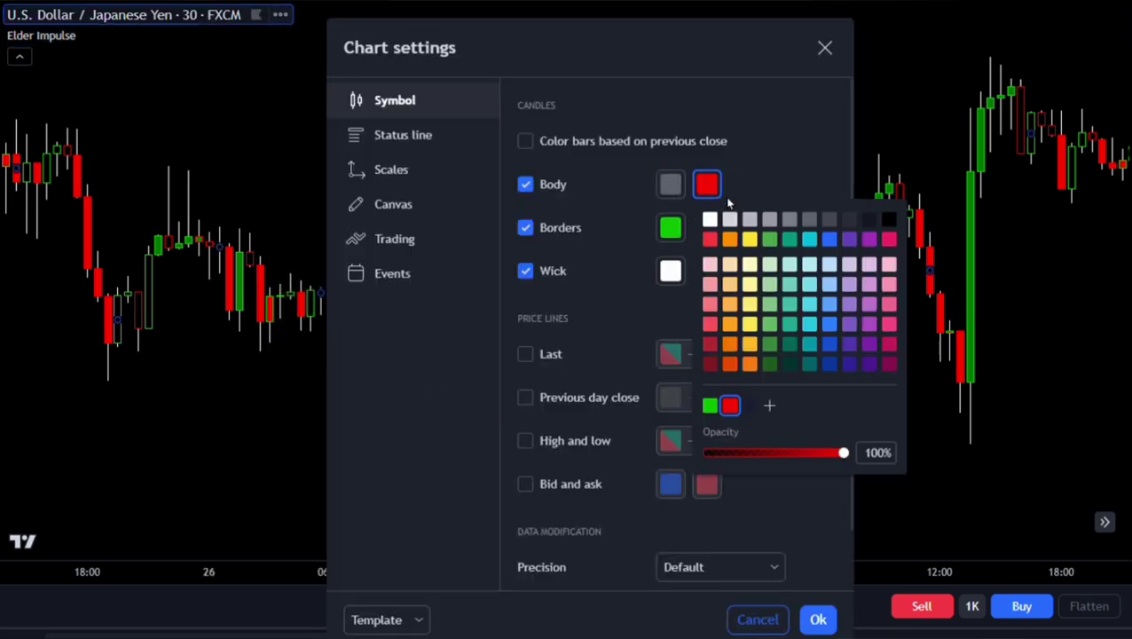
left_click(814, 228)
Set both the rising and falling candle border colours to grey
left_click(674, 229)
left_click(768, 259)
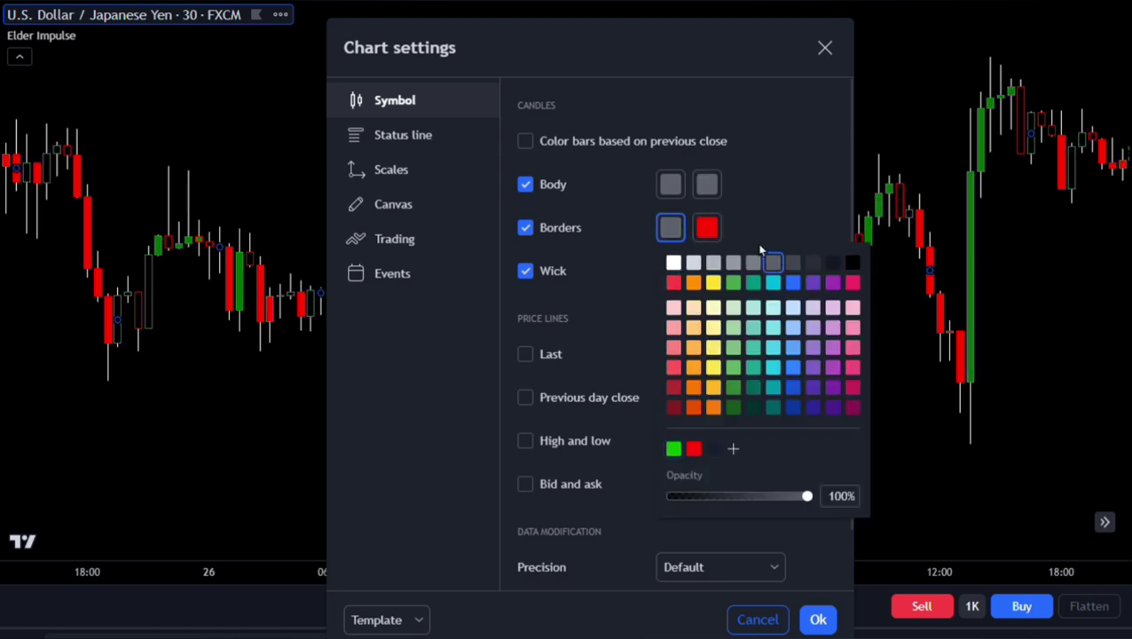
left_click(760, 249)
left_click(707, 228)
left_click(788, 262)
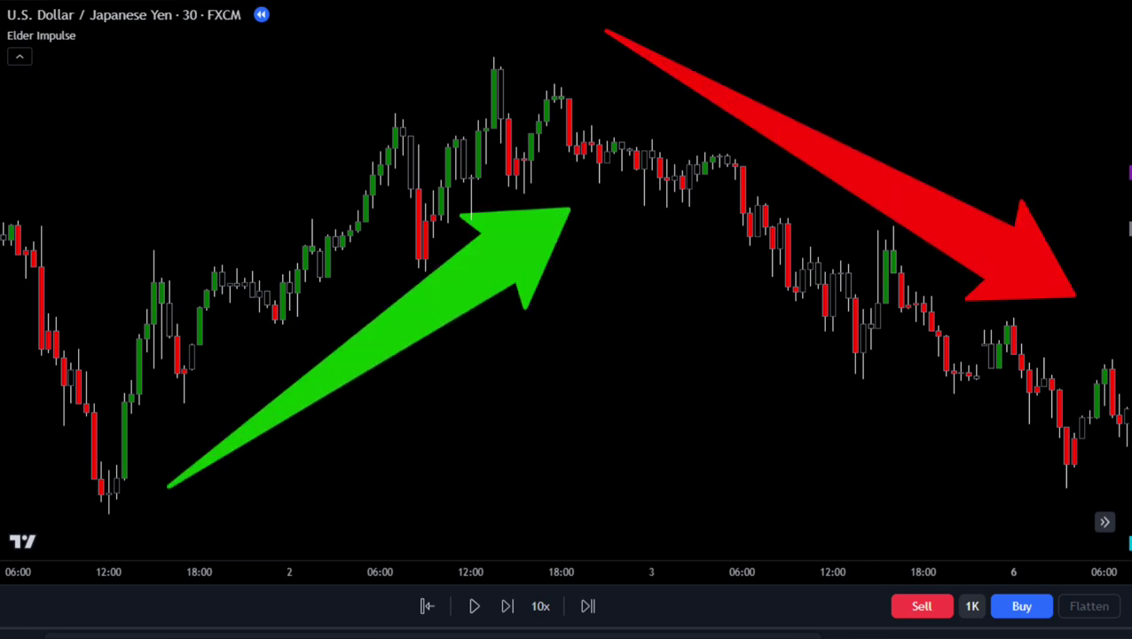
Search the indicators for STD FILTERED and add STD-Filtered, N-Pole Gaussian Filter [Loxx] to the chart
key("slash")
type("STD FIL")
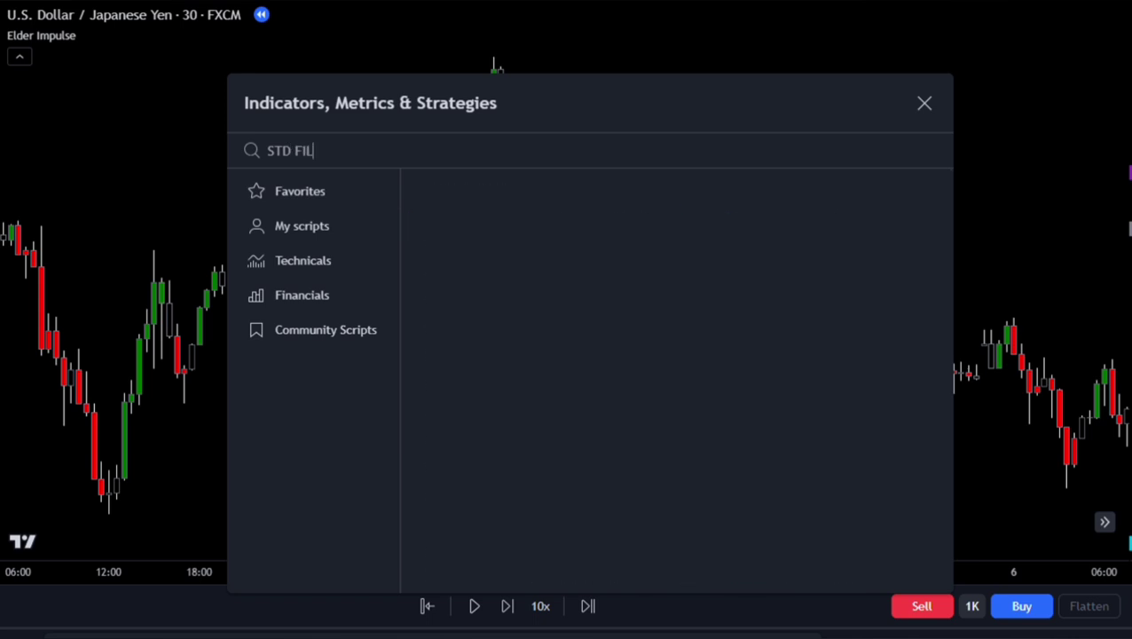
type("TERED")
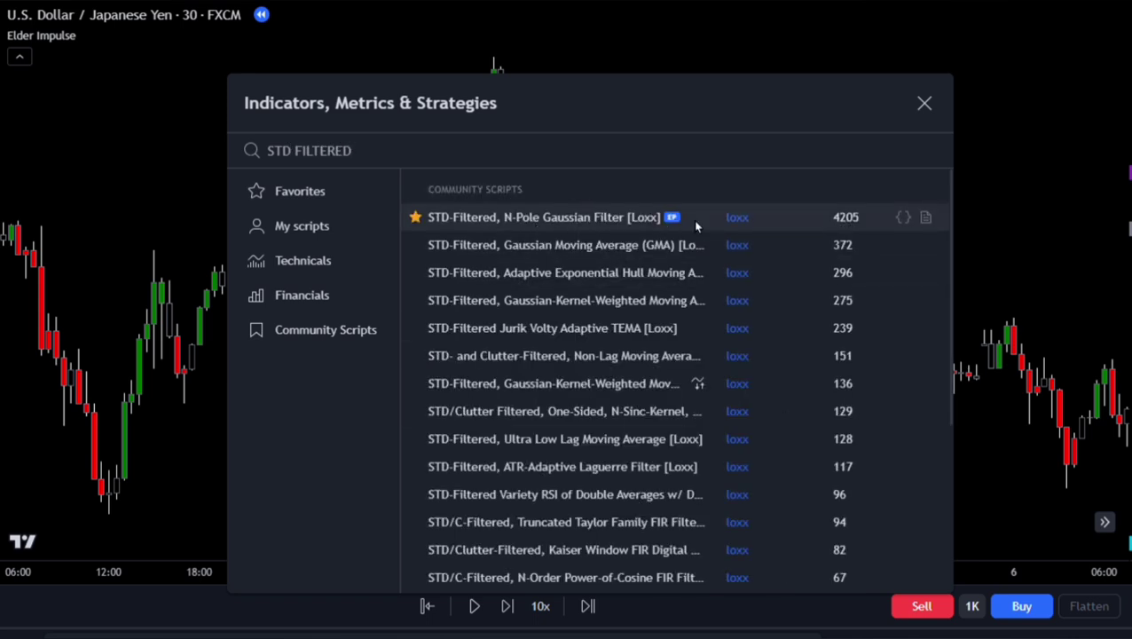
left_click(601, 219)
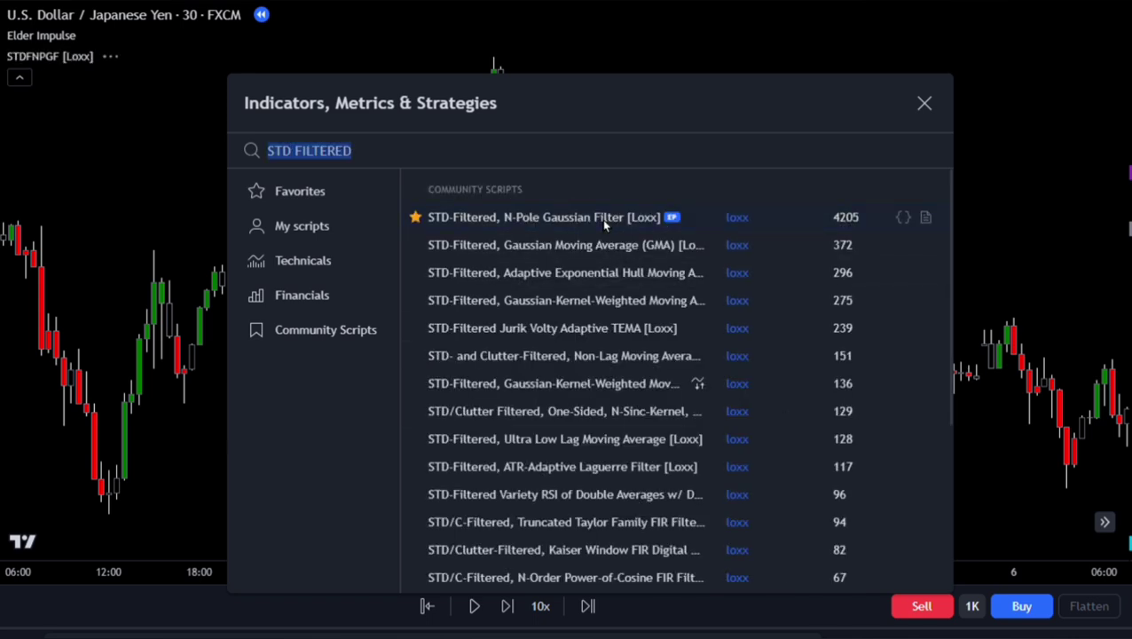
left_click(923, 104)
Turn off Bar Color, Long and Short in the STDFNPGF [Loxx] style settings, leaving only the N-Pole GF line
double_click(671, 160)
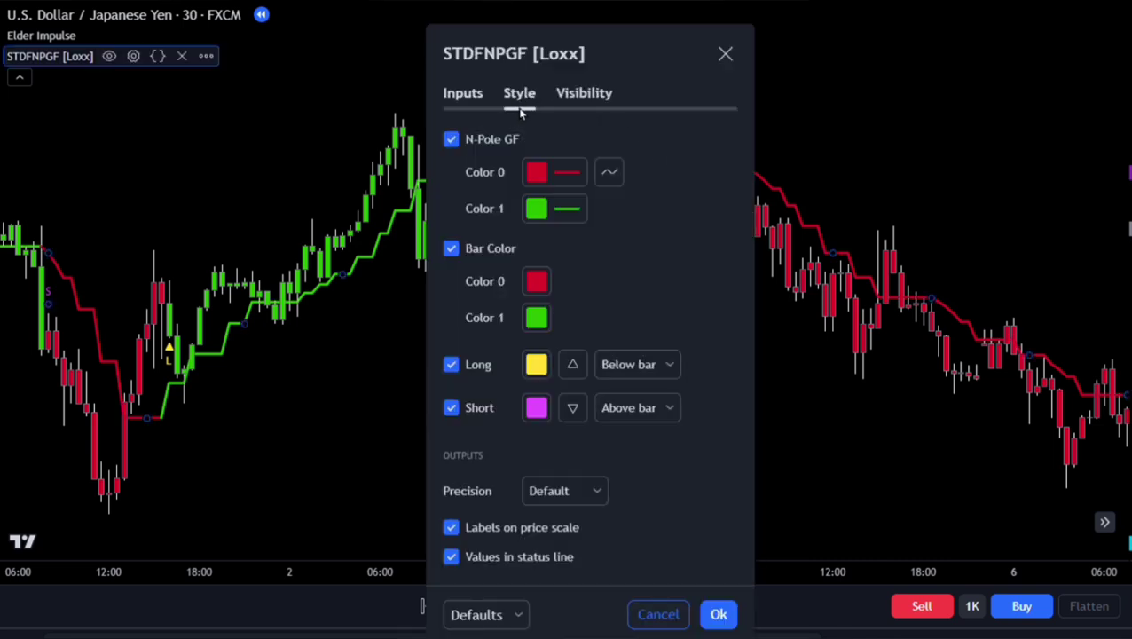
left_click(452, 251)
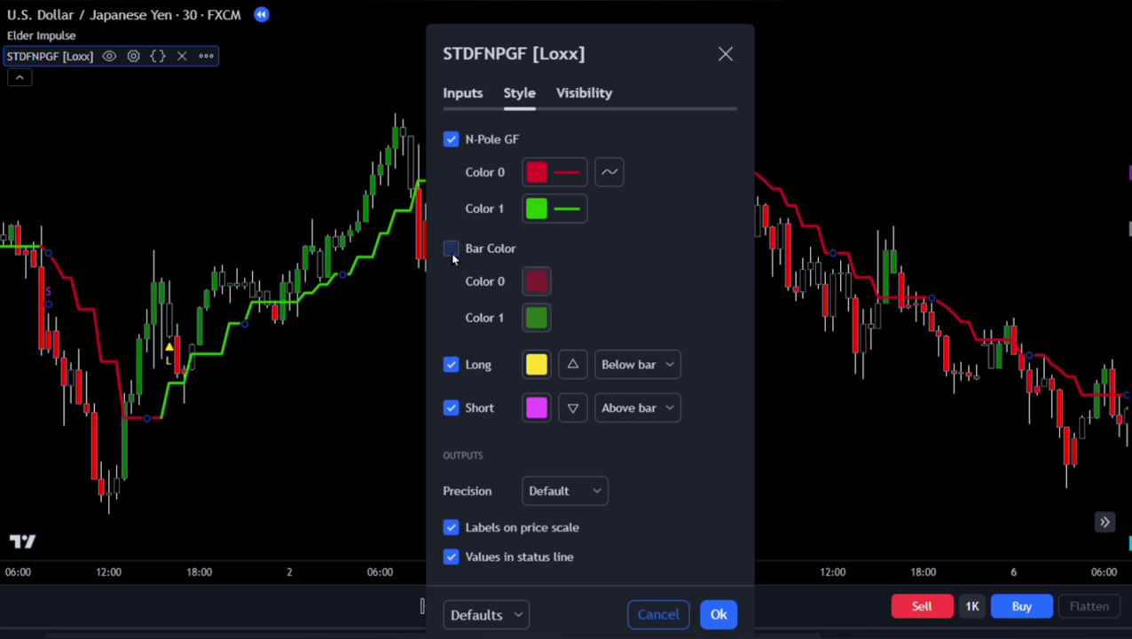
left_click(451, 365)
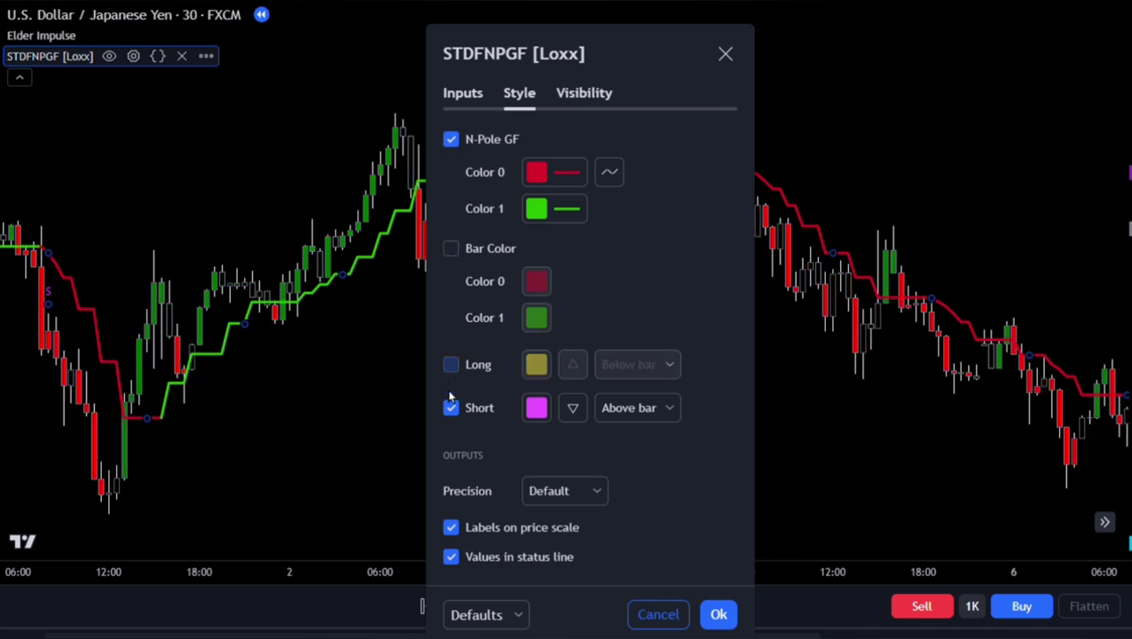
left_click(450, 407)
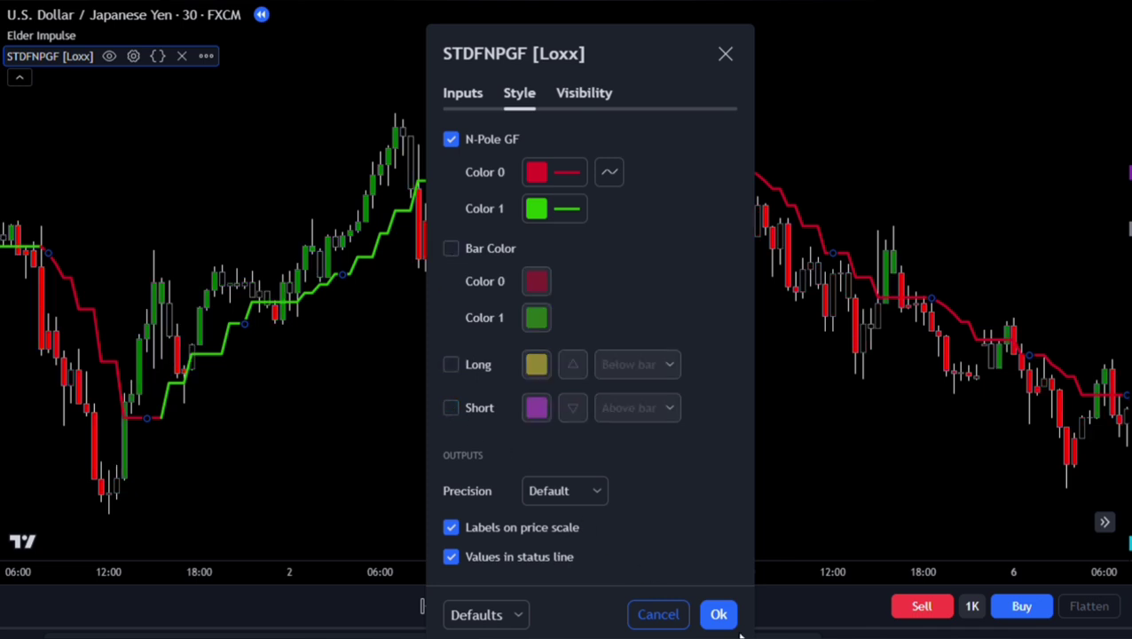
left_click(718, 614)
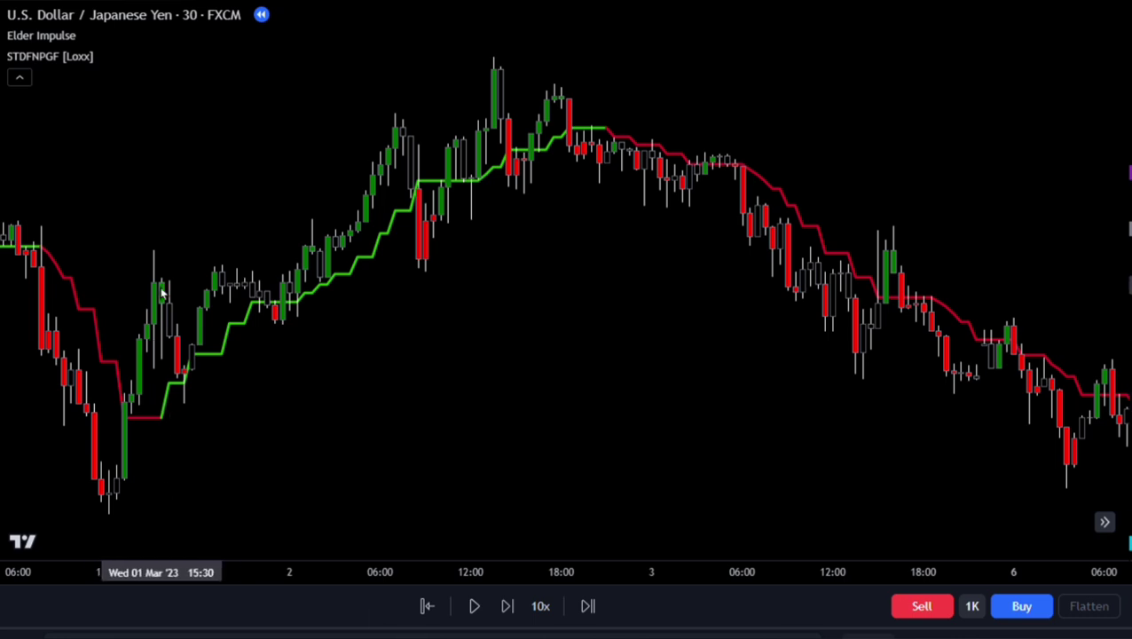
Place a long position at 15:30 on 1 Mar with a stop of about 0.451, target about 0.985 and end near 14:00 on 2 Mar
left_click_drag(163, 304, 171, 418)
left_click_drag(163, 215, 165, 62)
left_click_drag(336, 306, 500, 307)
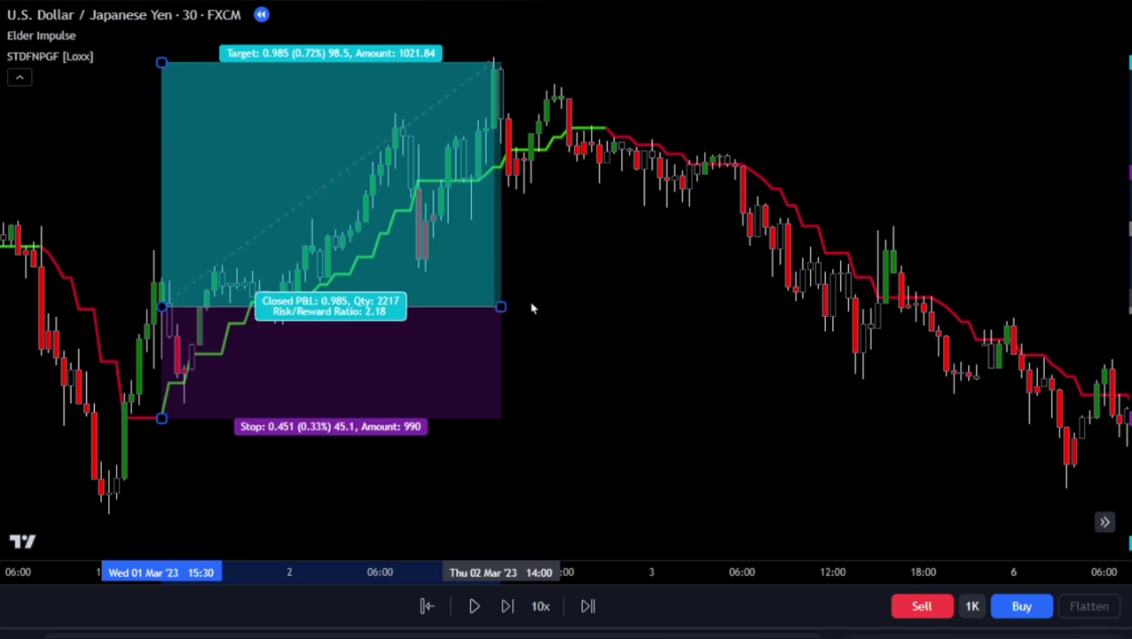
left_click(550, 266)
Place a short position near 21:30 on 2 Mar with a tighter stop, a much lower target and an end near 04:30 on 6 Mar
left_click(614, 141)
left_click_drag(613, 46, 614, 81)
left_click_drag(614, 233, 614, 449)
left_click_drag(788, 142, 1081, 243)
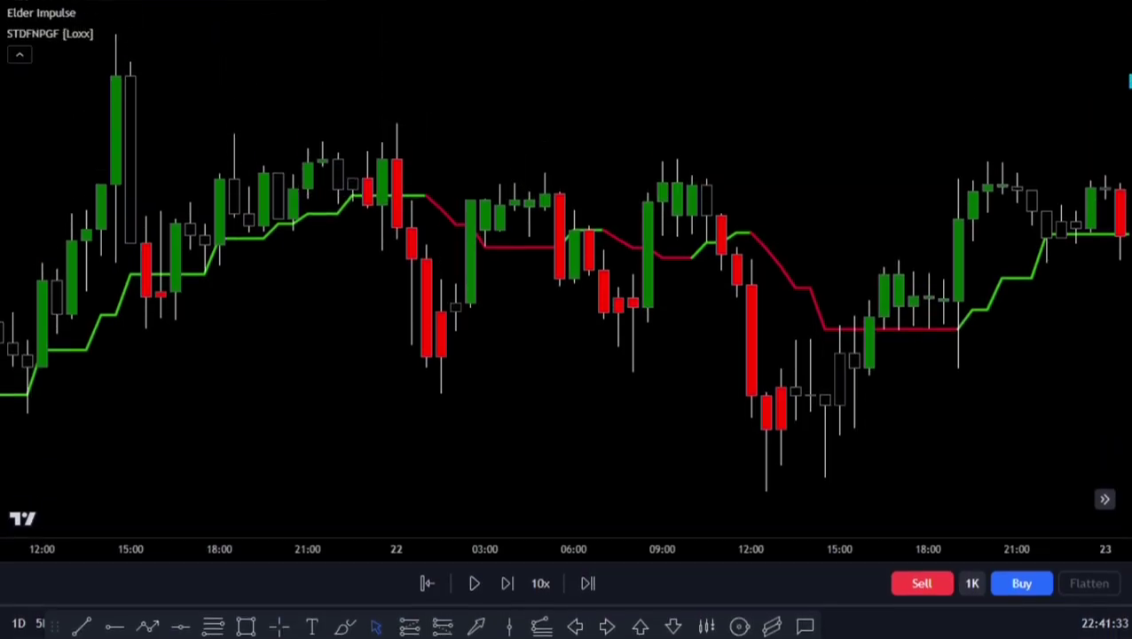
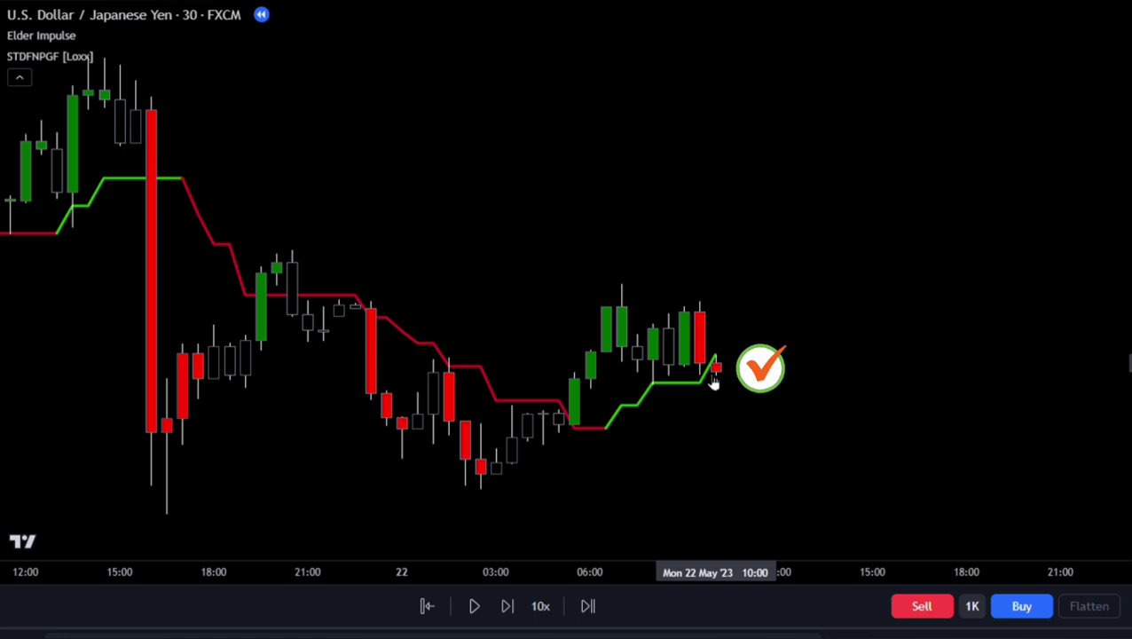
Advance the bar replay to the green candle at 11:30 on 22 May
key("shift+Right")
key("shift+Right")
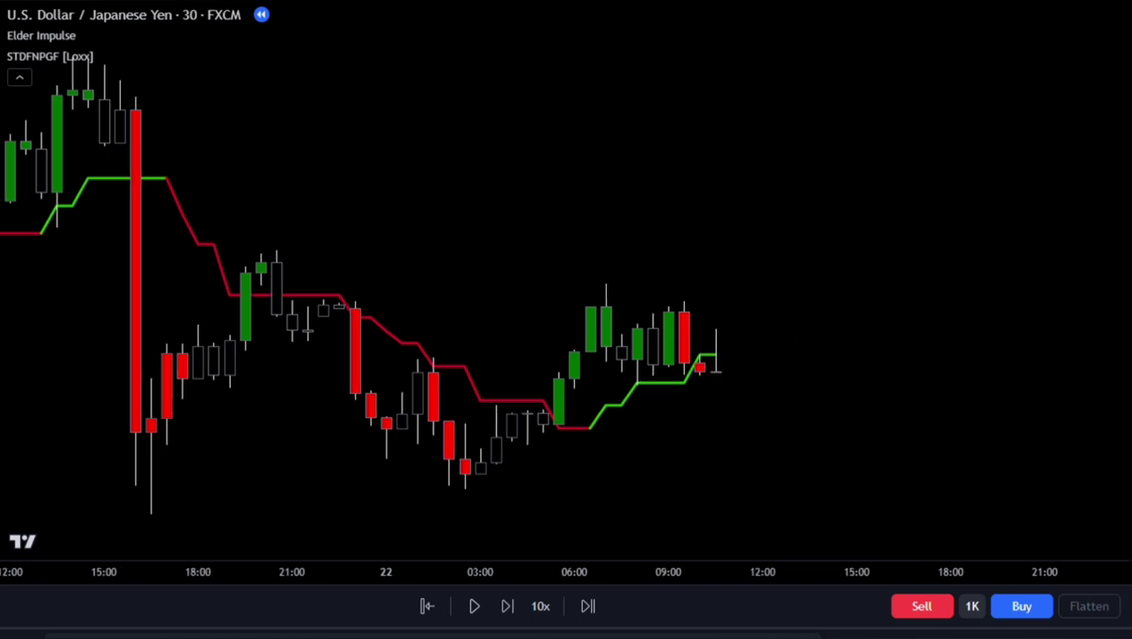
key("shift+Right")
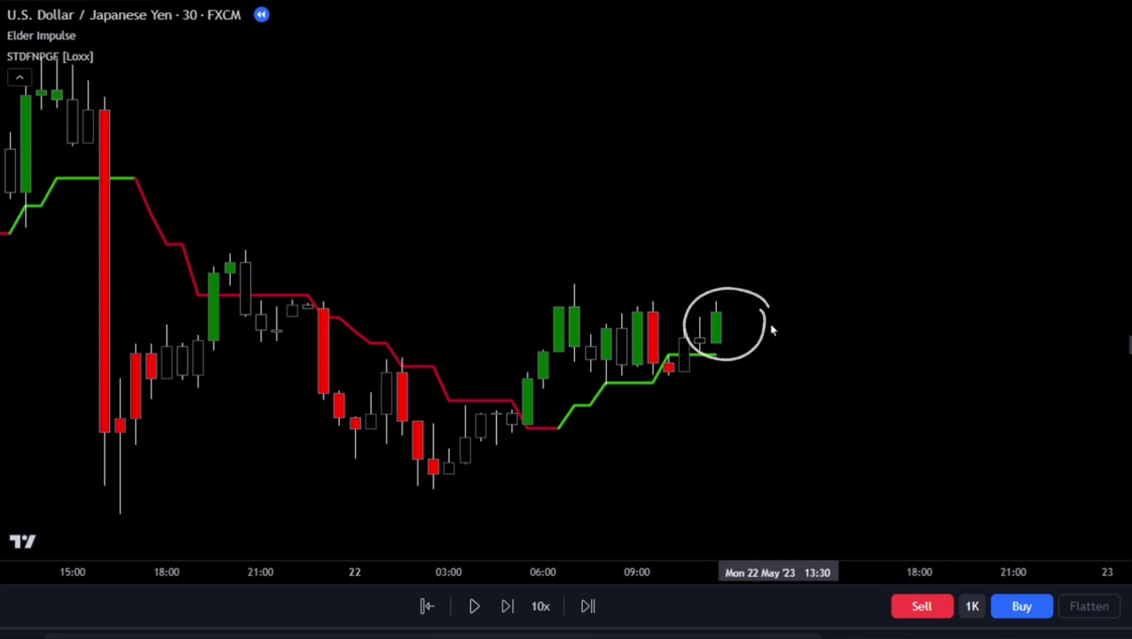
Place a long position on the 11:30 candle of 22 May, stop about 0.198, target roughly twice that distance and end near 23:00
left_click(718, 316)
left_click_drag(717, 403, 713, 390)
left_click_drag(719, 229, 715, 172)
left_click_drag(887, 311, 1077, 317)
left_click(691, 401)
Advance the bar replay candle by candle to about 07:00 on 23 May
key("shift+Right")
key("shift+Right")
key("shift+Right")
key("shift+Right")
key("shift+Right")
key("shift+Right")
key("shift+Right")
key("shift+Right")
key("shift+Right")
key("shift+Right")
key("shift+Right")
key("shift+Right")
key("shift+Right")
key("shift+Right")
key("shift+Right")
key("shift+Right")
key("shift+Right")
key("shift+Right")
key("shift+Right")
key("shift+Right")
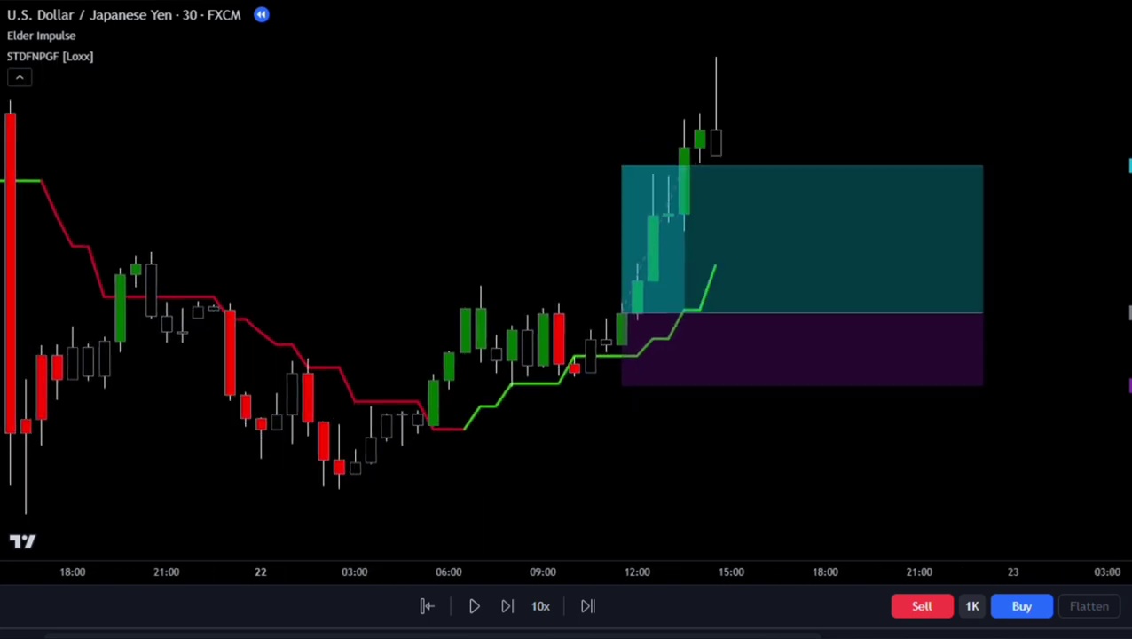
key("shift+Right")
key("shift+Right")
key("shift+Right")
key("shift+Right")
key("shift+Right")
key("shift+Right")
key("shift+Right")
key("shift+Right")
key("shift+Right")
key("shift+Right")
key("shift+Right")
key("shift+Right")
key("shift+Right")
key("shift+Right")
key("shift+Right")
key("shift+Right")
key("shift+Right")
key("shift+Right")
key("shift+Right")
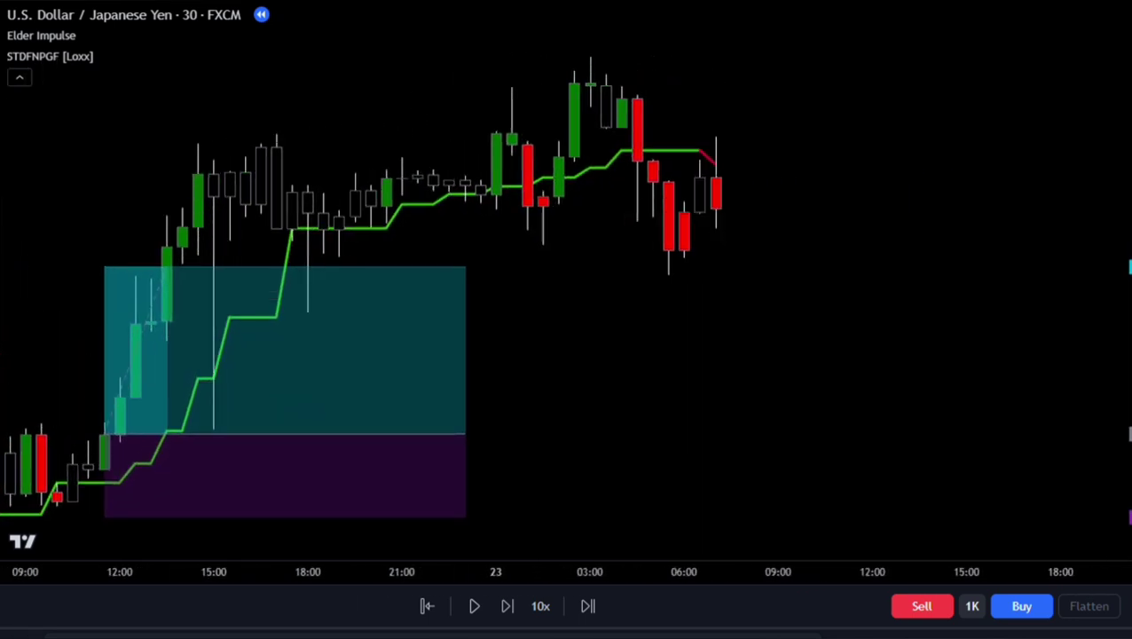
Set the 22 May long position's target to about 0.637 and extend its end to about 08:00 on 23 May
left_click_drag(694, 381, 864, 382)
left_click_drag(274, 228, 275, 134)
left_click_drag(634, 364, 916, 363)
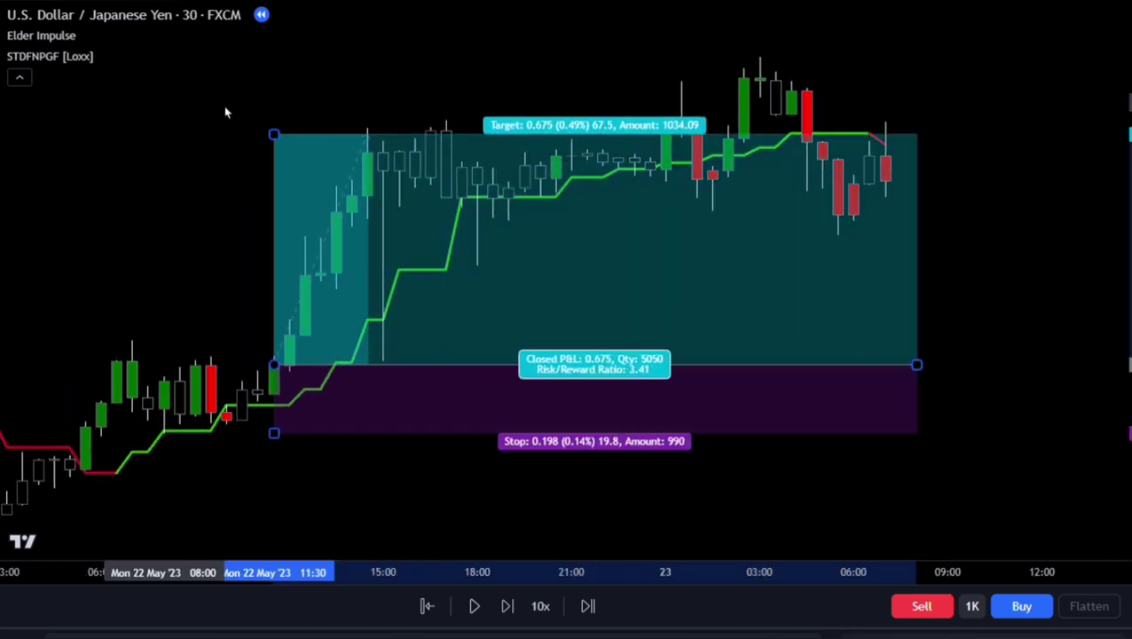
left_click_drag(273, 133, 273, 147)
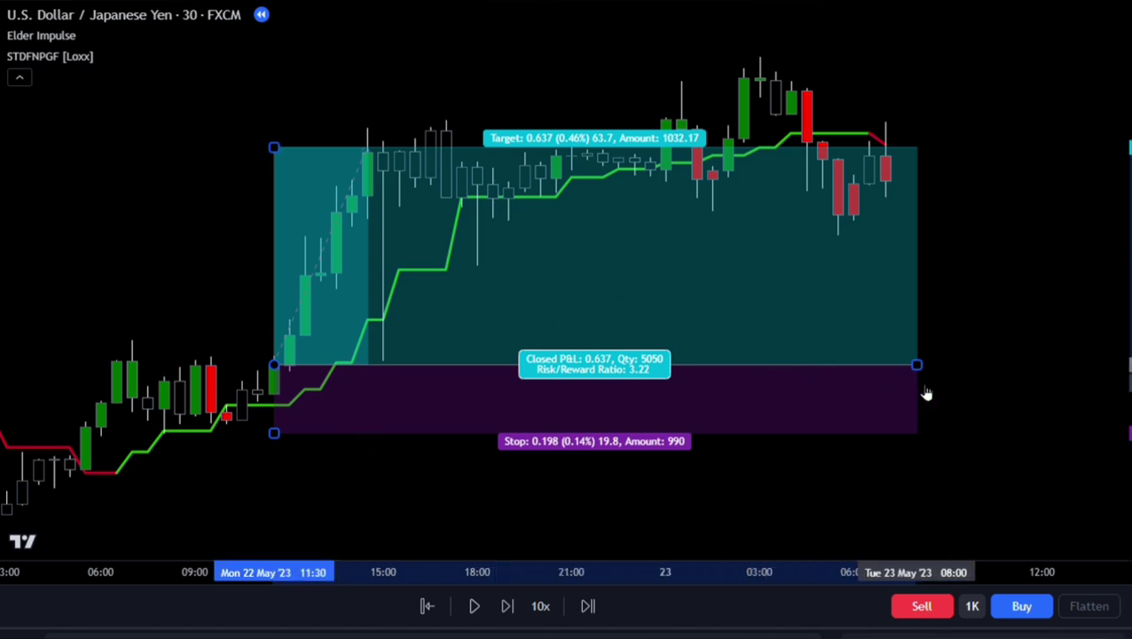
Shorten the 22 May long position so that it ends at 18:00 on 22 May
left_click_drag(923, 372, 477, 365)
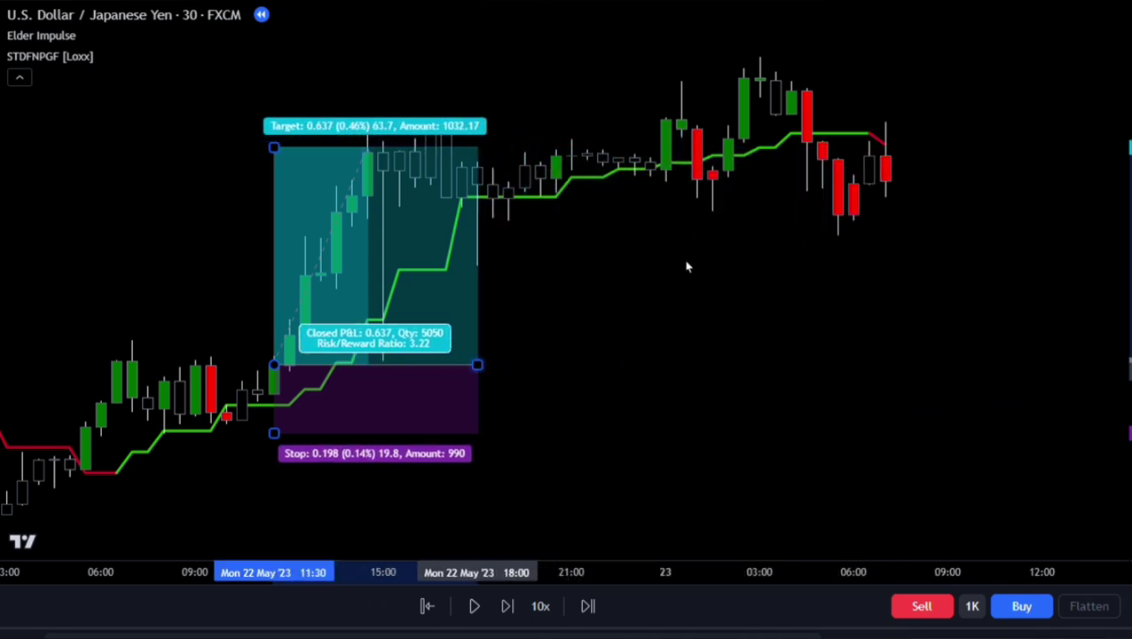
left_click(709, 265)
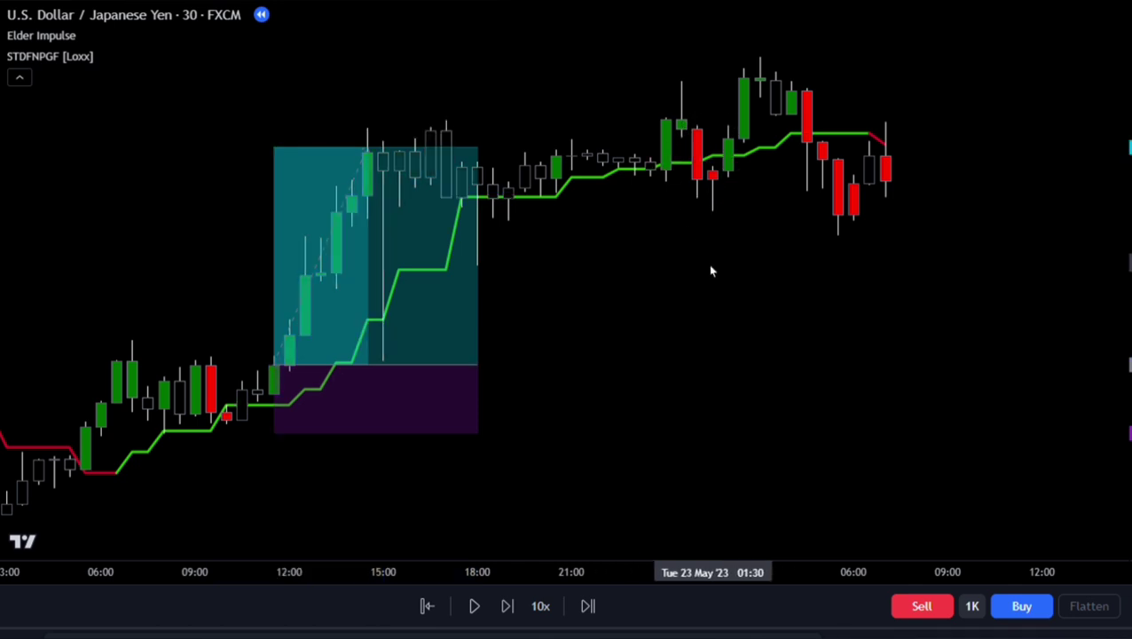
scroll(705, 267, "up", 2)
scroll(705, 270, "up", 2)
scroll(575, 282, "down", 1)
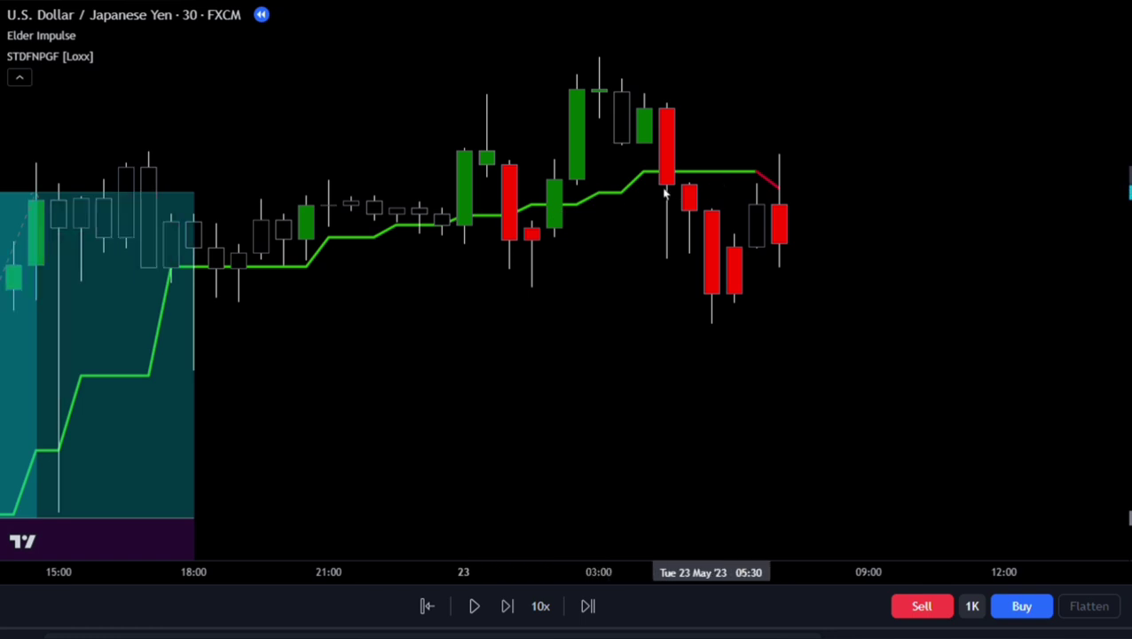
scroll(652, 226, "down", 2)
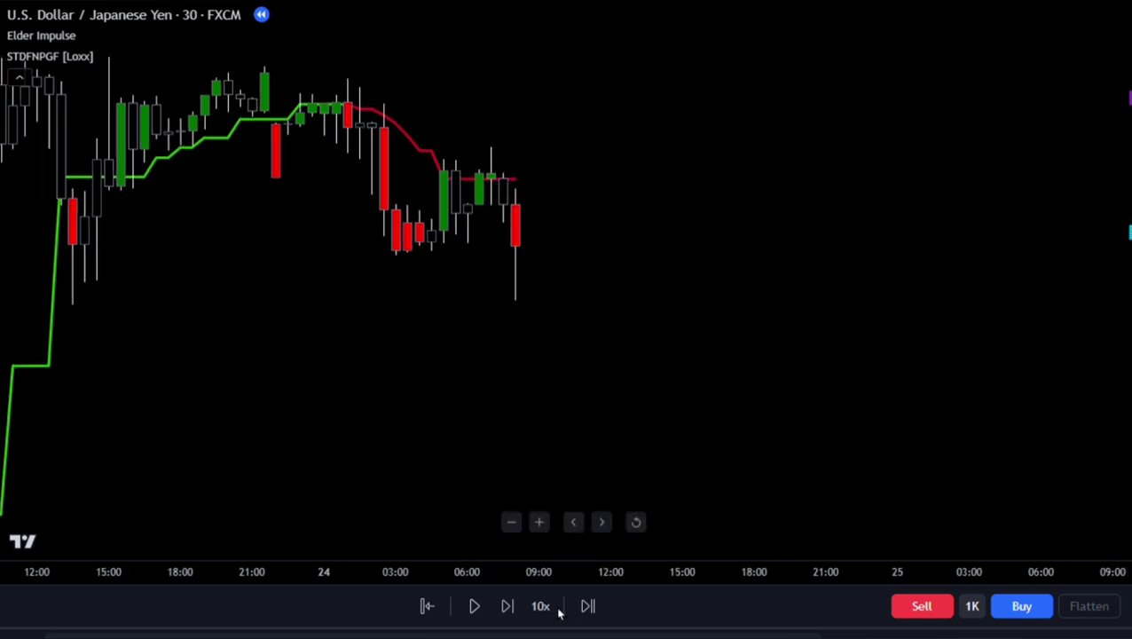
Place a short position on the red 08:00 candle of 24 July, stop about 0.296, target about 0.602, extended to about 07:30 on 25 July
left_click(516, 251)
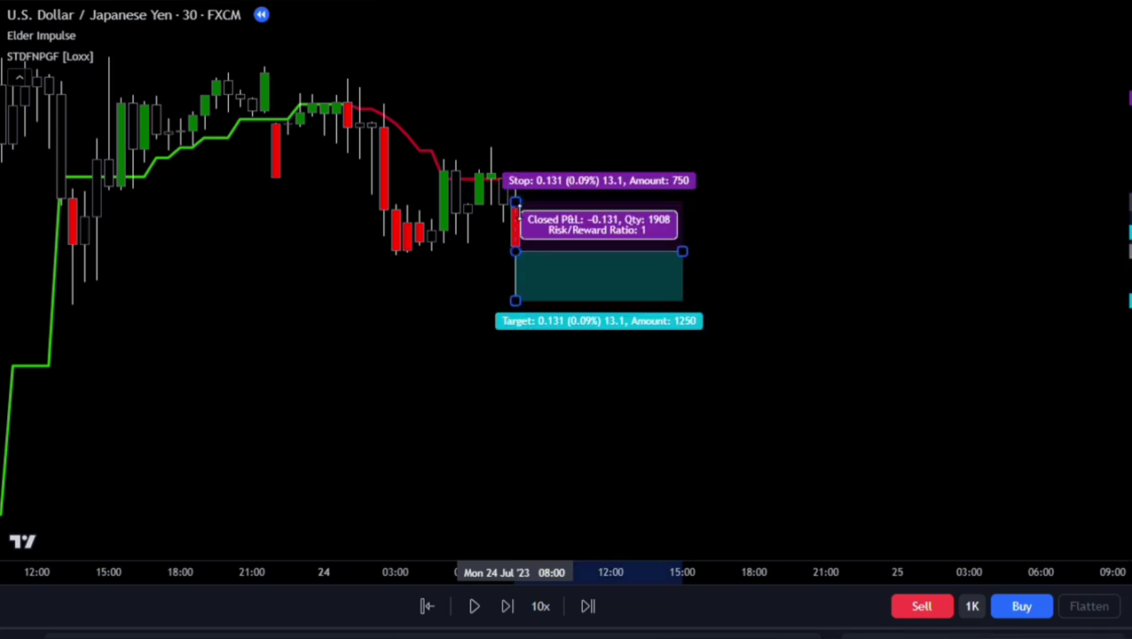
left_click_drag(516, 203, 504, 144)
left_click_drag(516, 301, 519, 484)
left_click_drag(682, 252, 1077, 252)
left_click(373, 314)
Advance the bar replay candle by candle to about 15:00 on 24 July and select the short position
key("shift+Right")
key("shift+Right")
key("shift+Right")
key("shift+Right")
key("shift+Right")
key("shift+Right")
key("shift+Right")
key("shift+Right")
key("shift+Right")
key("shift+Right")
key("shift+Right")
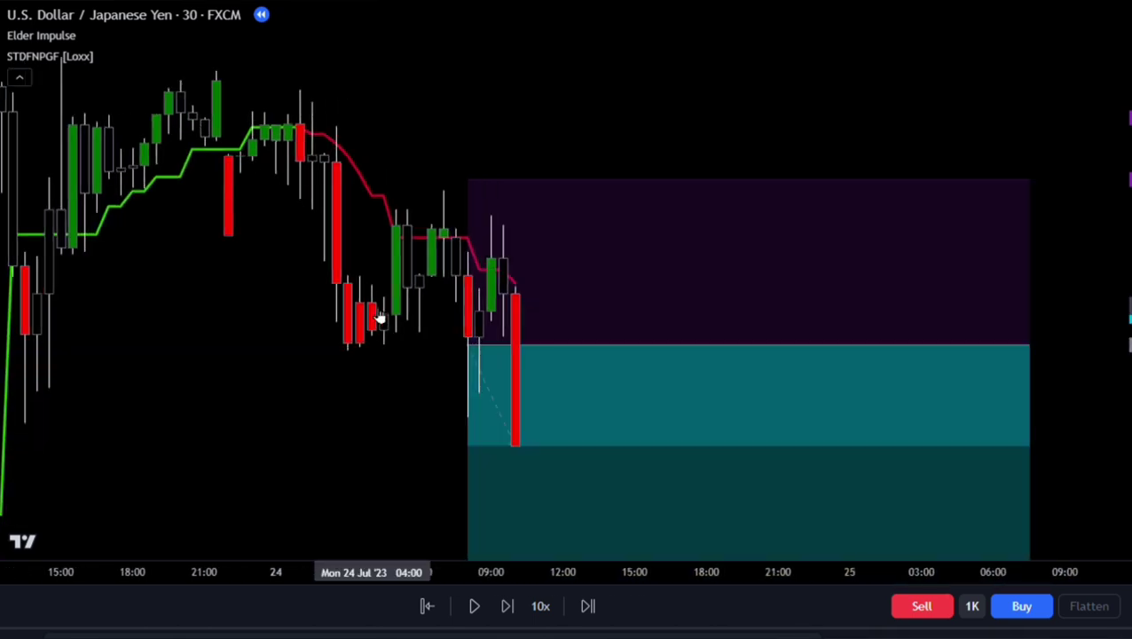
key("shift+Right")
key("shift+Right")
key("shift+Right")
left_click(379, 317)
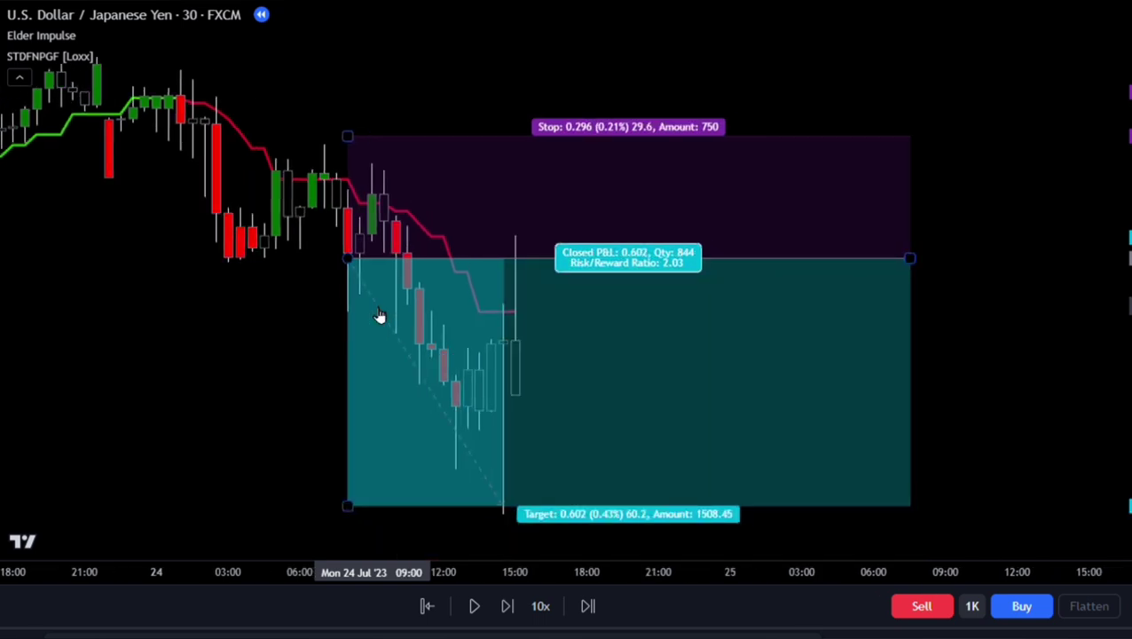
key("shift+Right")
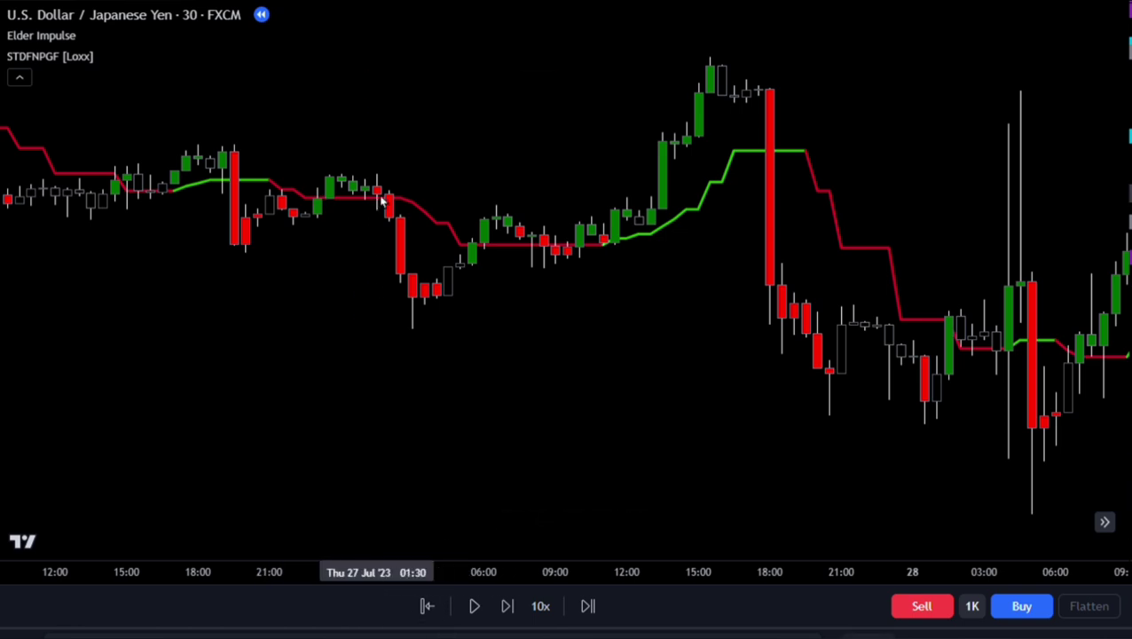
Place a short position on the 01:30 candle of 27 July, stop about 0.173, target about 0.351, ending near 03:00
left_click(380, 194)
left_click_drag(363, 138, 365, 169)
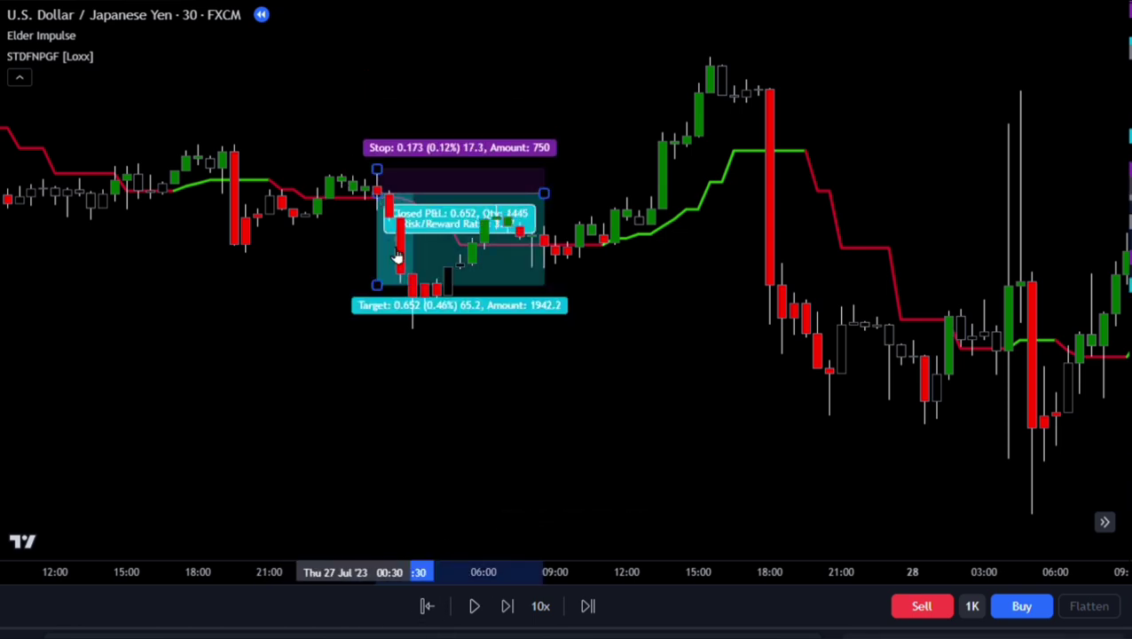
left_click_drag(376, 285, 376, 244)
left_click_drag(542, 208, 413, 199)
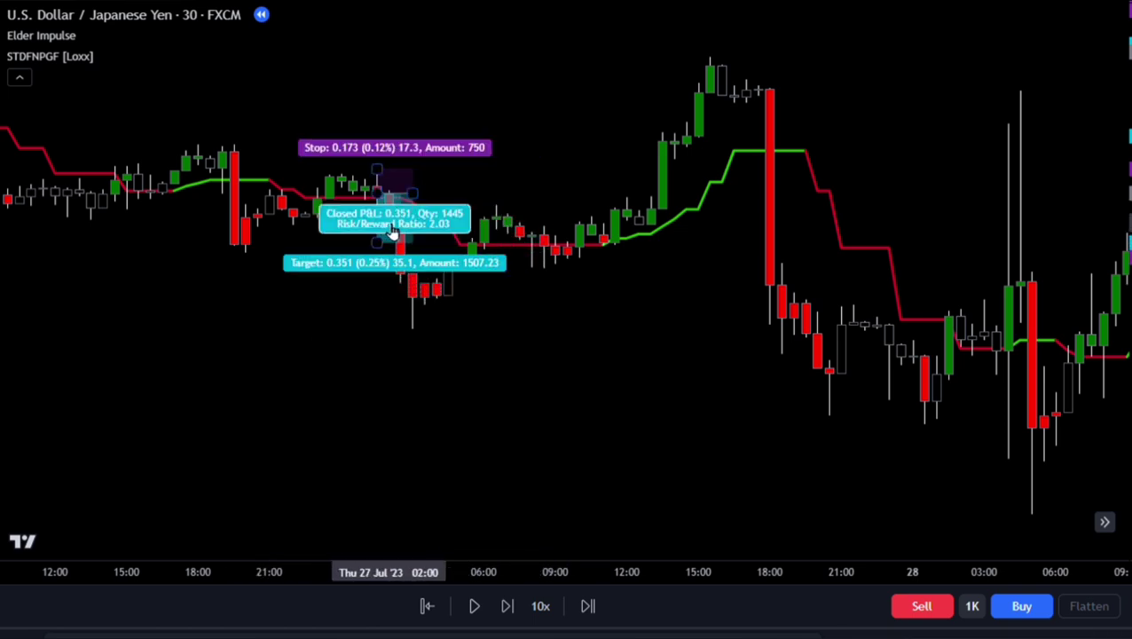
Brush a red X below the small red candles around 09:30 on 27 July
left_click_drag(570, 325, 488, 351)
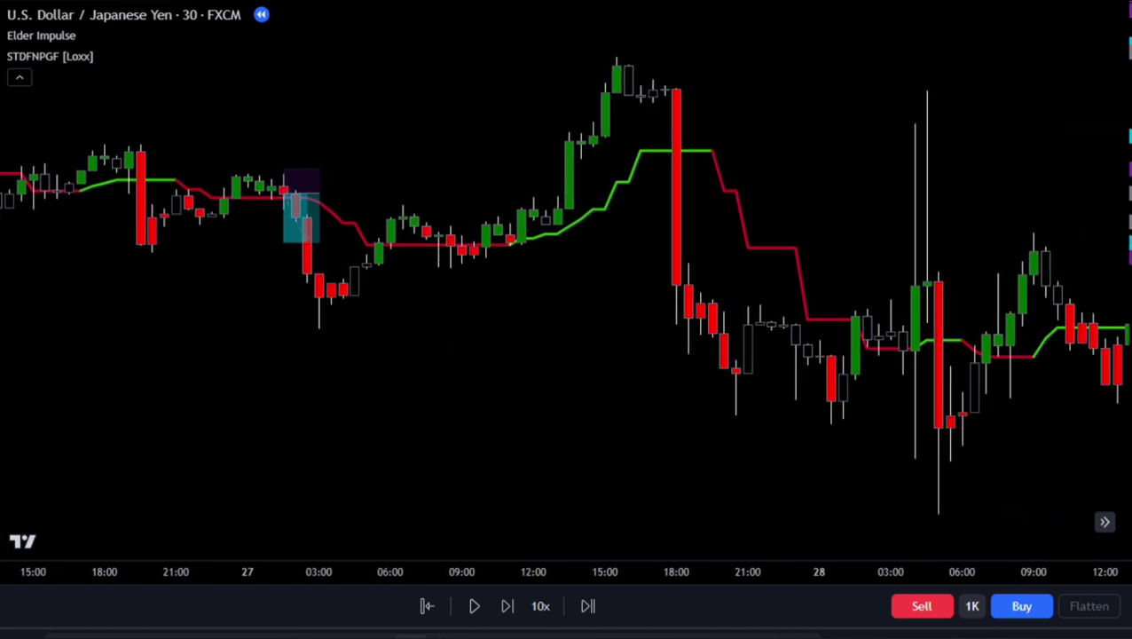
mouse_move(494, 265)
left_mouse_down()
mouse_move(450, 303)
mouse_move(498, 300)
left_mouse_up()
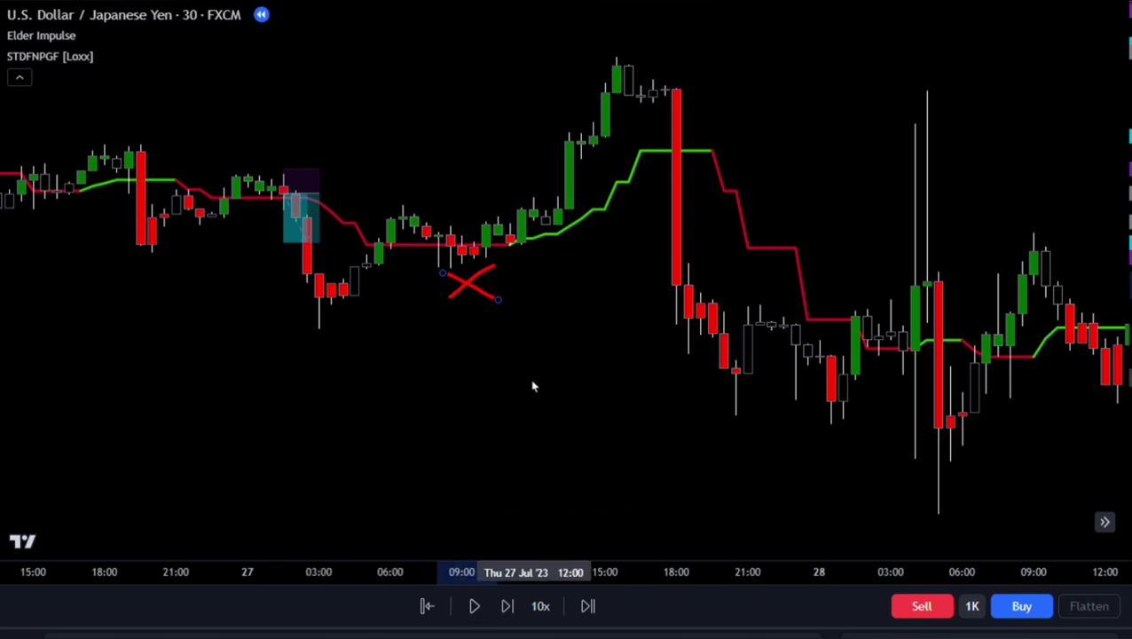
Place a long position on the 13:00 candle of 28 July, stop about 0.586, target about 1.181, ending at 15:30
left_click_drag(600, 350, 523, 353)
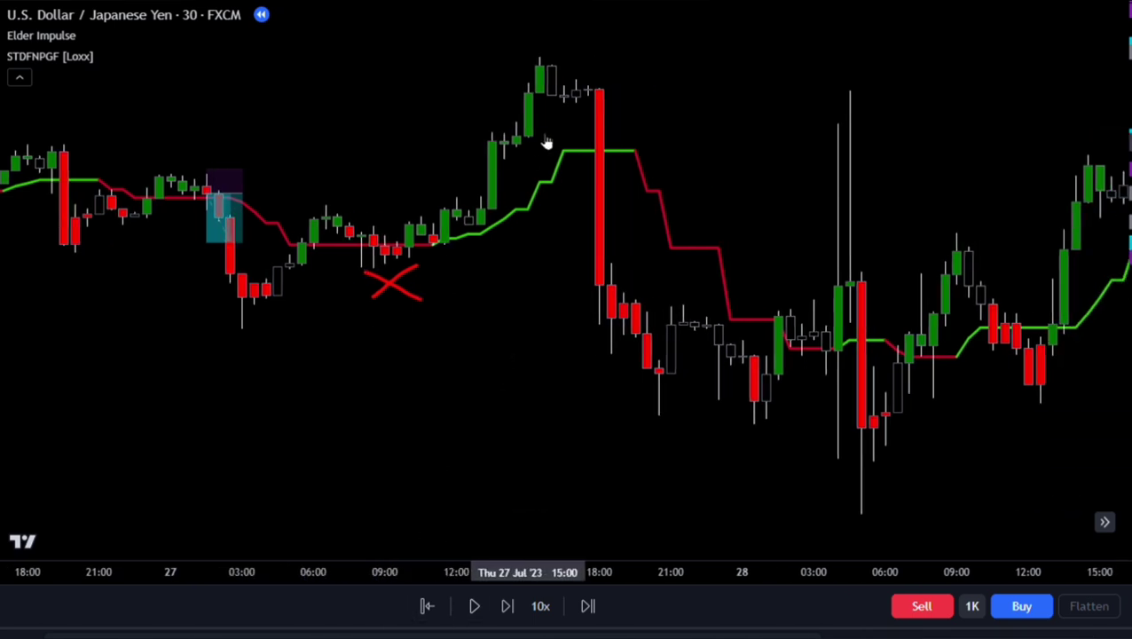
left_click_drag(670, 378, 495, 390)
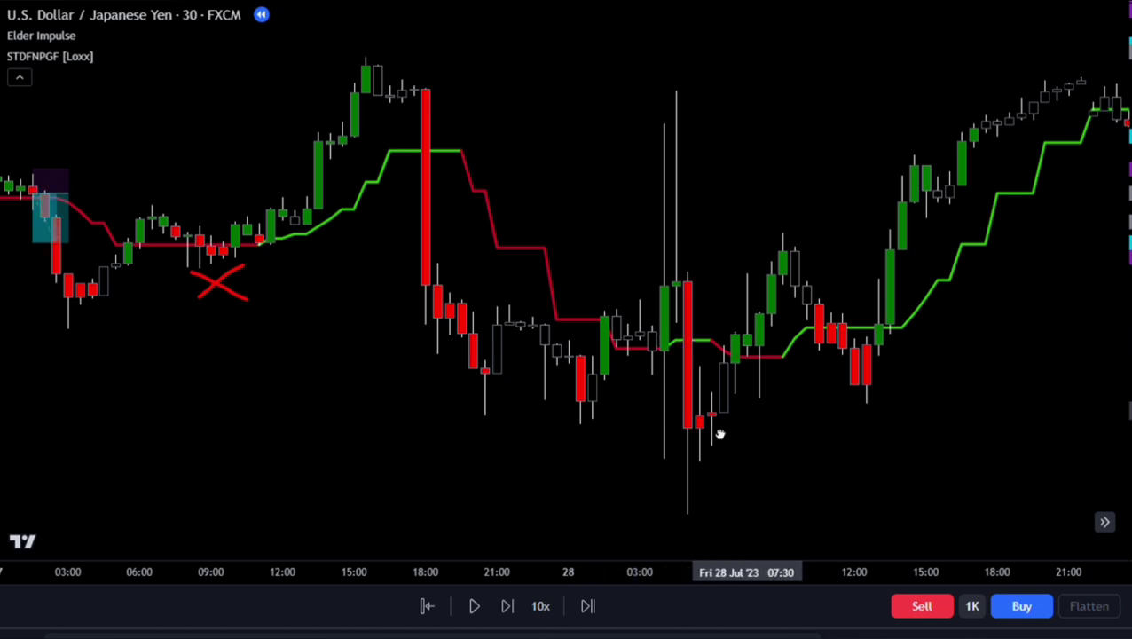
left_click_drag(750, 430, 612, 451)
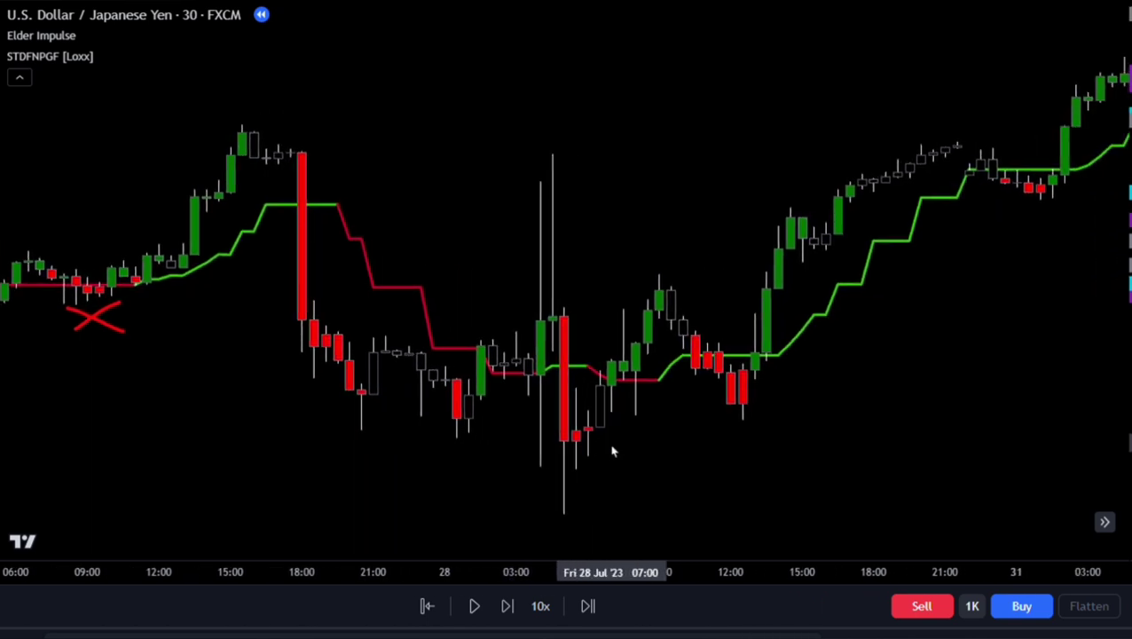
left_click(756, 354)
left_click_drag(755, 447, 729, 431)
left_click_drag(953, 329, 859, 327)
left_click_drag(661, 282, 661, 235)
left_click_drag(830, 368, 725, 372)
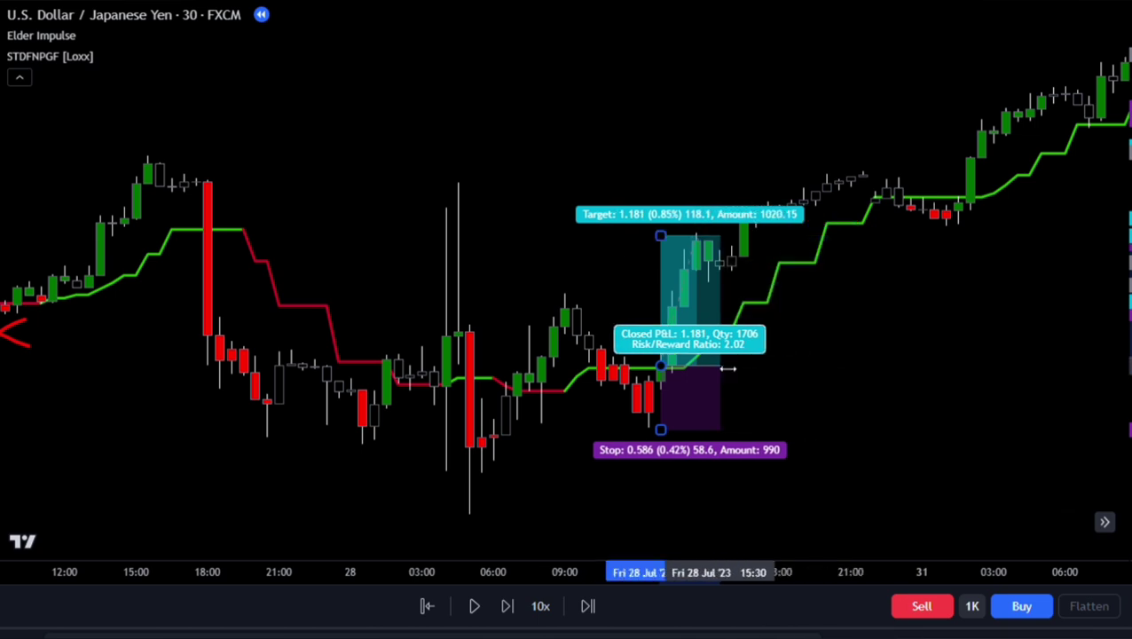
Brush a red X below the candles crossing the filter line around 01:30 on 31 July
left_click(968, 305)
mouse_move(967, 306)
left_mouse_down()
mouse_move(703, 376)
mouse_move(581, 255)
mouse_move(551, 281)
mouse_move(600, 291)
left_mouse_up()
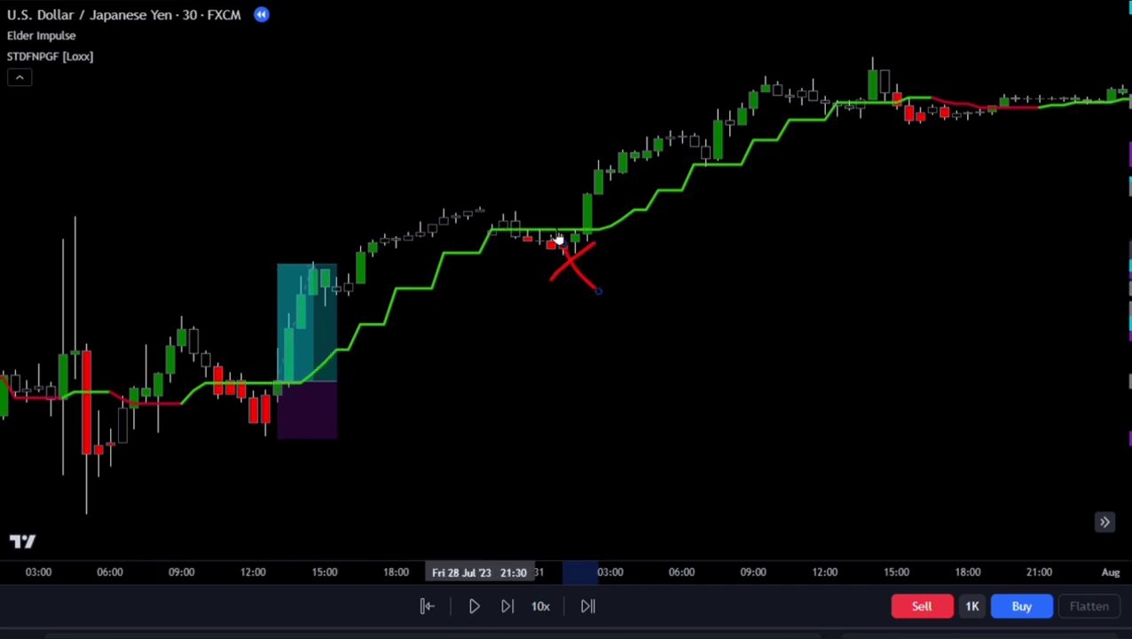
Place a long position on the 08:30 candle of 1 August, stop about 0.226, target about twice that distance, ending near 13:30
left_click_drag(867, 205, 498, 316)
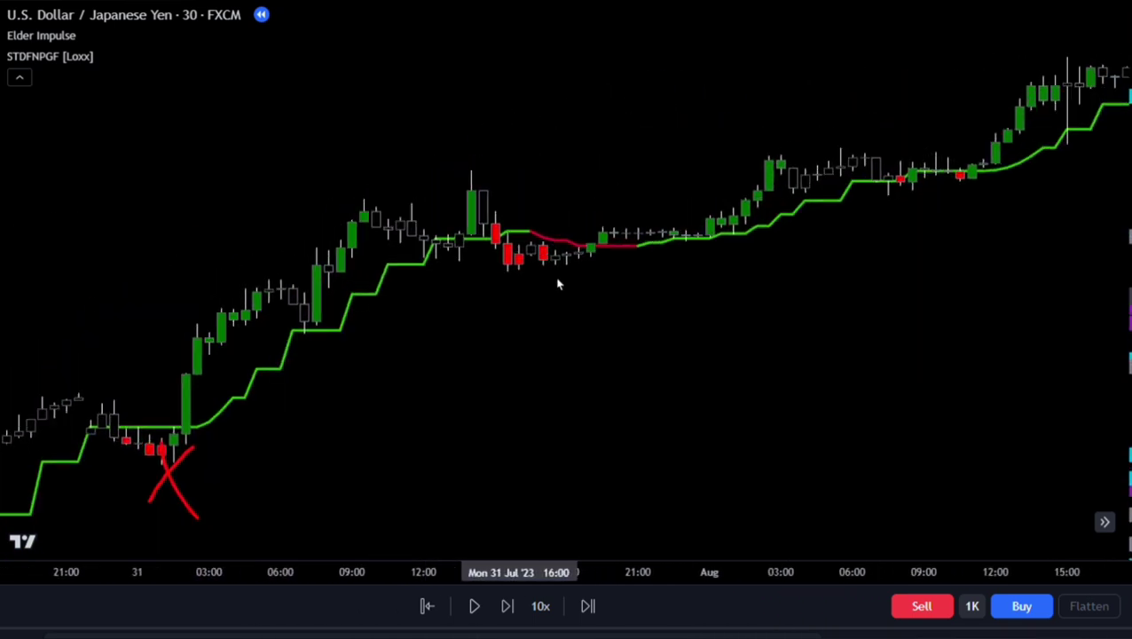
left_click_drag(733, 232, 509, 333)
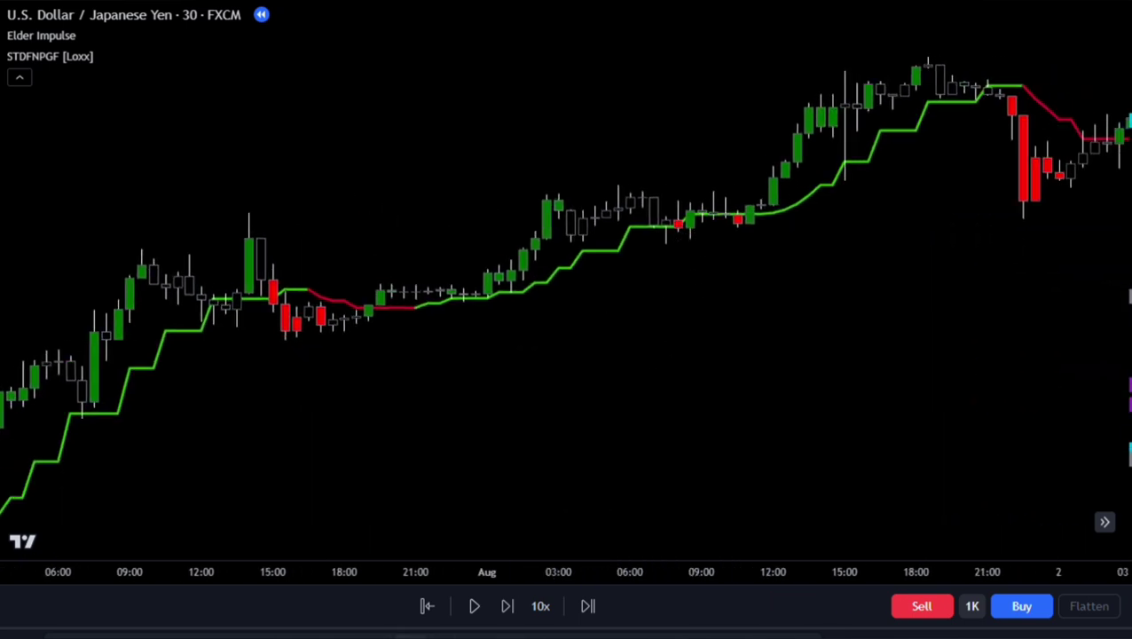
left_click(692, 215)
left_click_drag(690, 286, 648, 260)
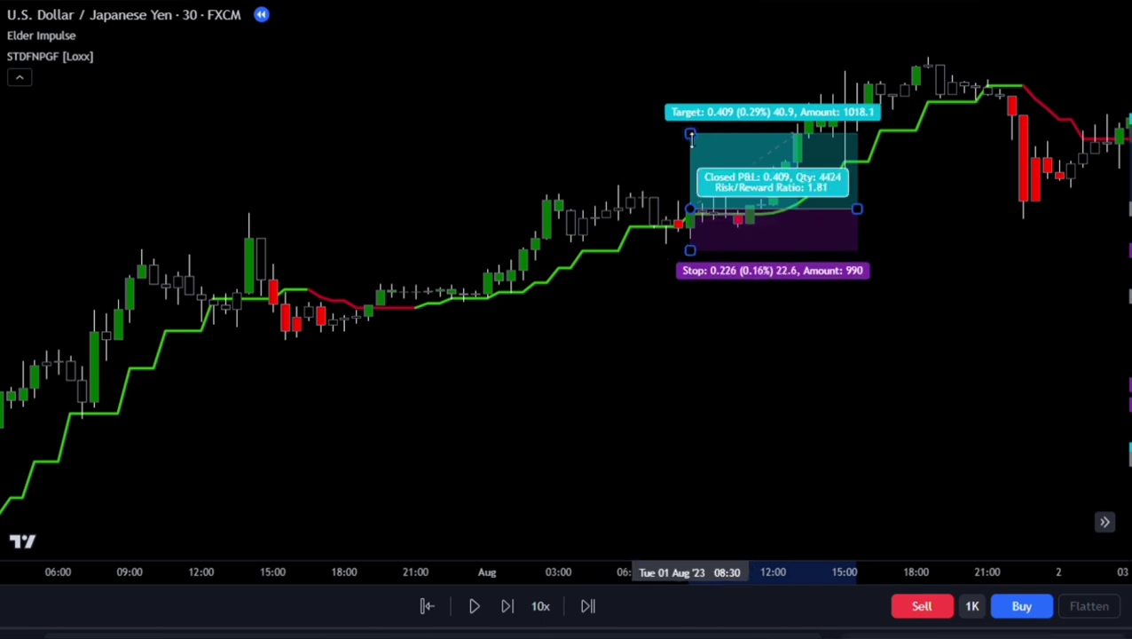
left_click_drag(690, 135, 690, 125)
left_click_drag(856, 208, 802, 210)
Place a long position on the 19:00 candle of 2 August with a stop of about 0.229 and a target of about 0.458
left_click_drag(869, 235, 646, 286)
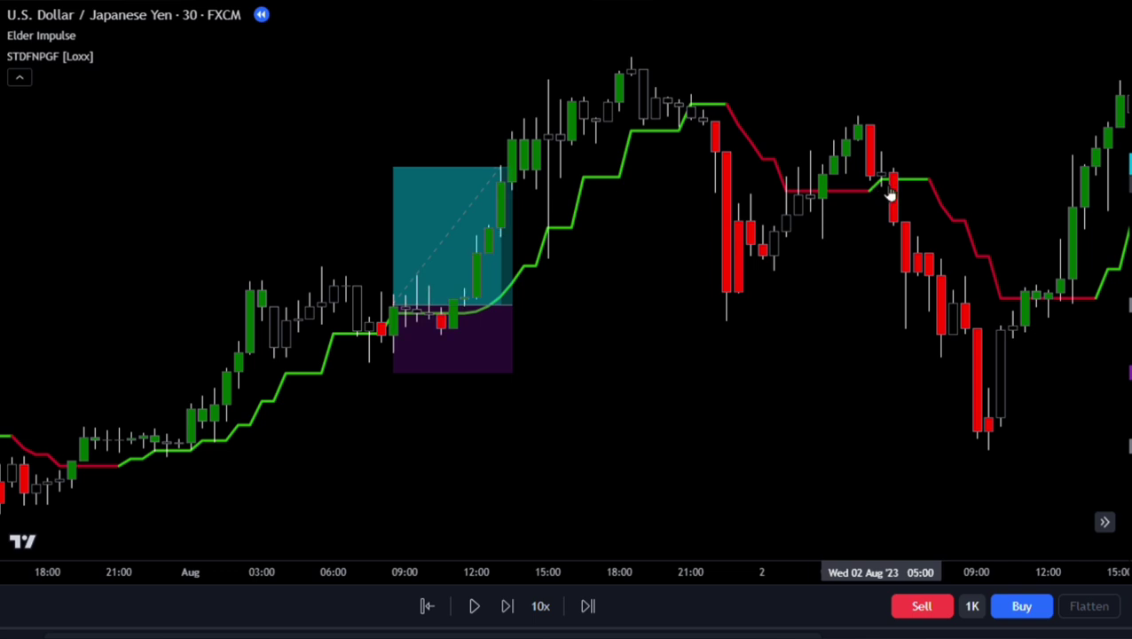
left_click_drag(854, 244, 674, 342)
left_click_drag(911, 377, 798, 399)
scroll(937, 318, "right", 5)
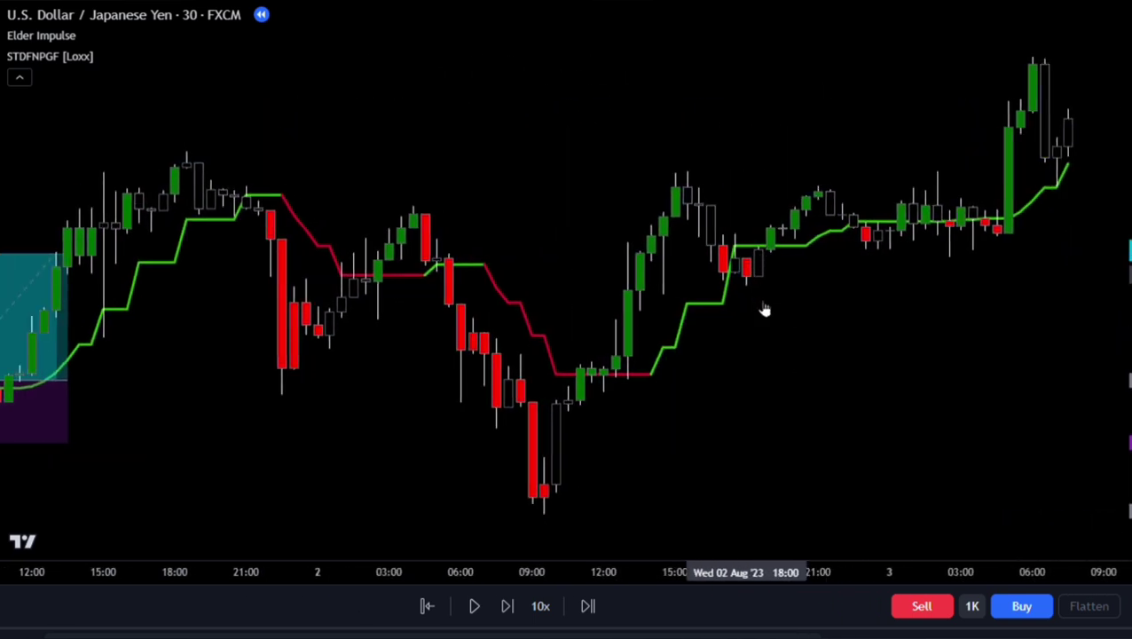
left_click(771, 226)
left_click_drag(769, 318, 734, 298)
scroll(706, 391, "right", 5)
left_click_drag(610, 133, 614, 107)
mouse_move(783, 228)
left_mouse_down()
mouse_move(869, 226)
mouse_move(791, 237)
mouse_move(781, 229)
left_mouse_up()
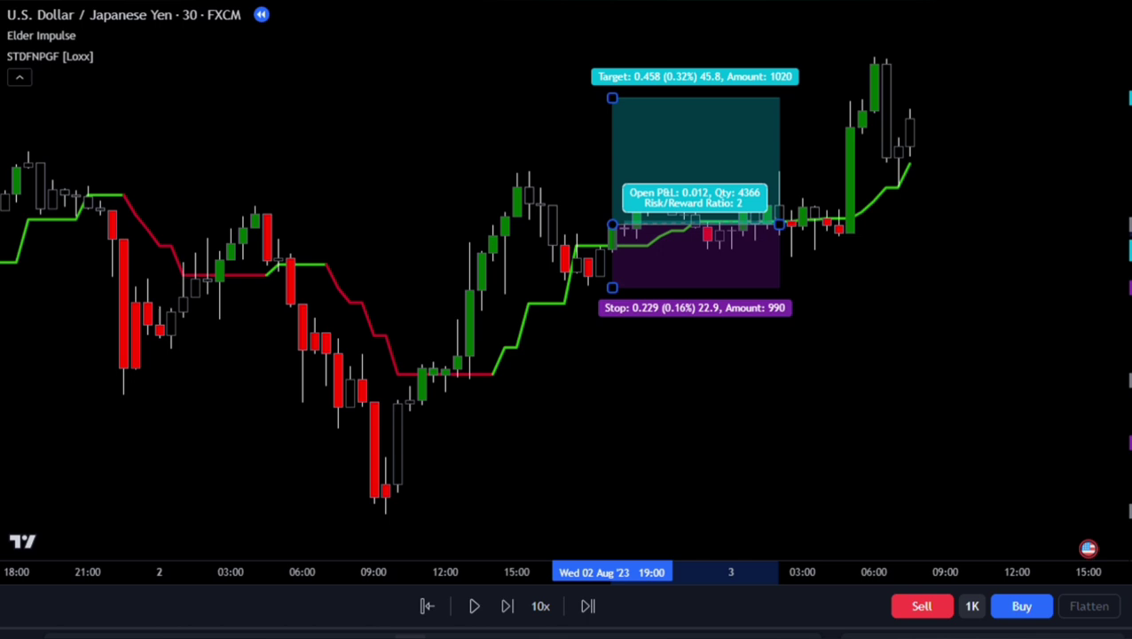
Brush a red X below the candles around 04:30 on 3 August and extend the 2 August long position to 06:00 on 3 August
left_click(849, 264)
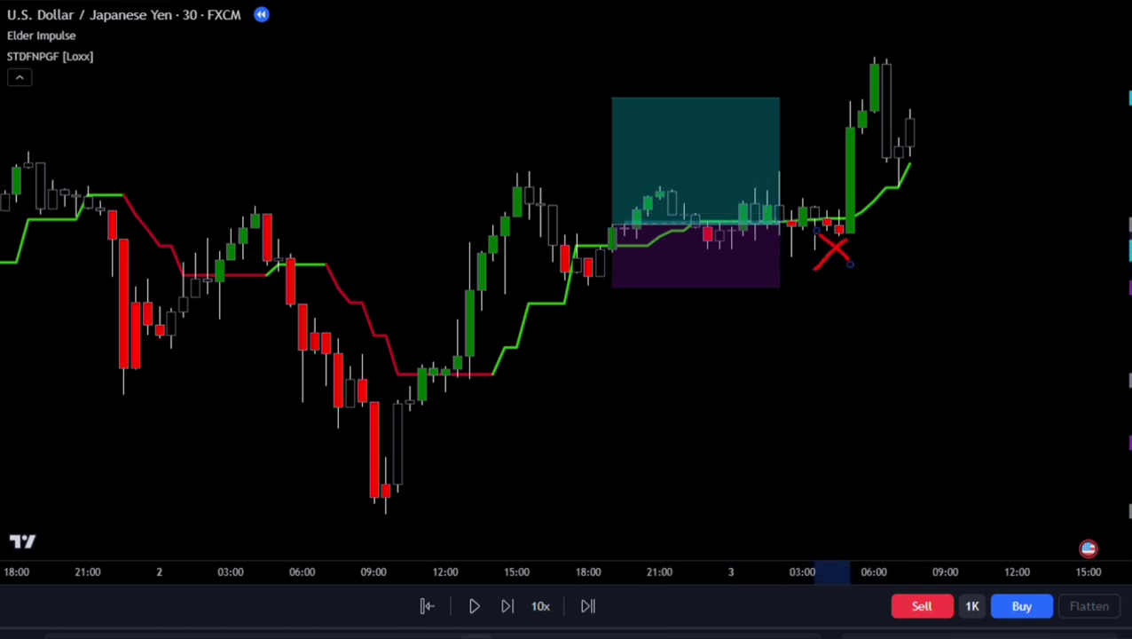
left_click_drag(779, 232, 880, 219)
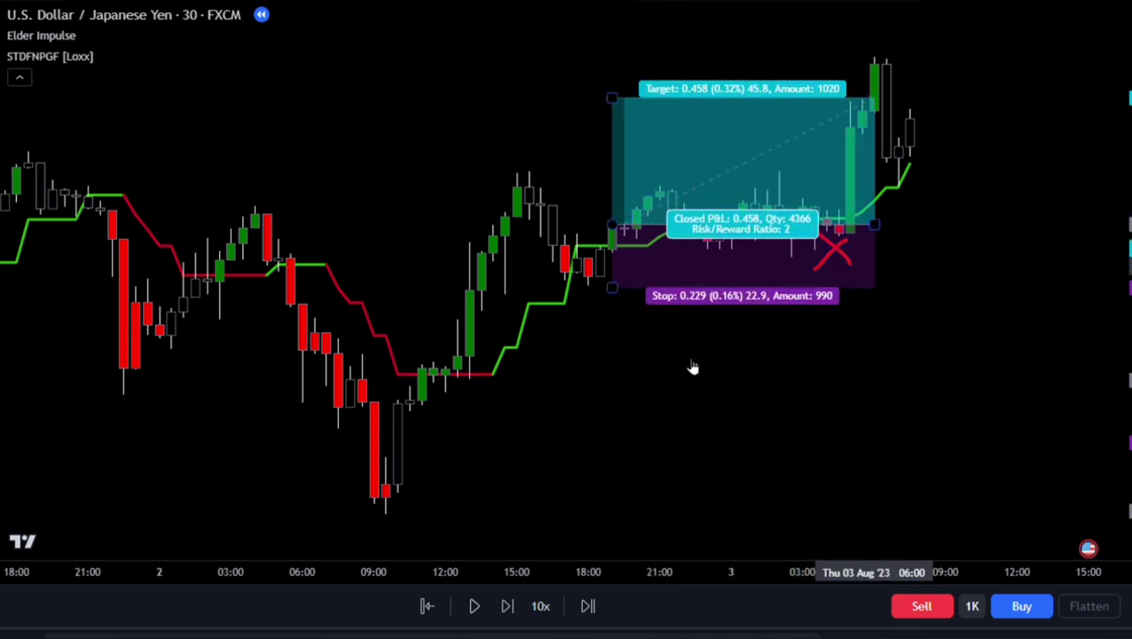
scroll(634, 374, "down", 2)
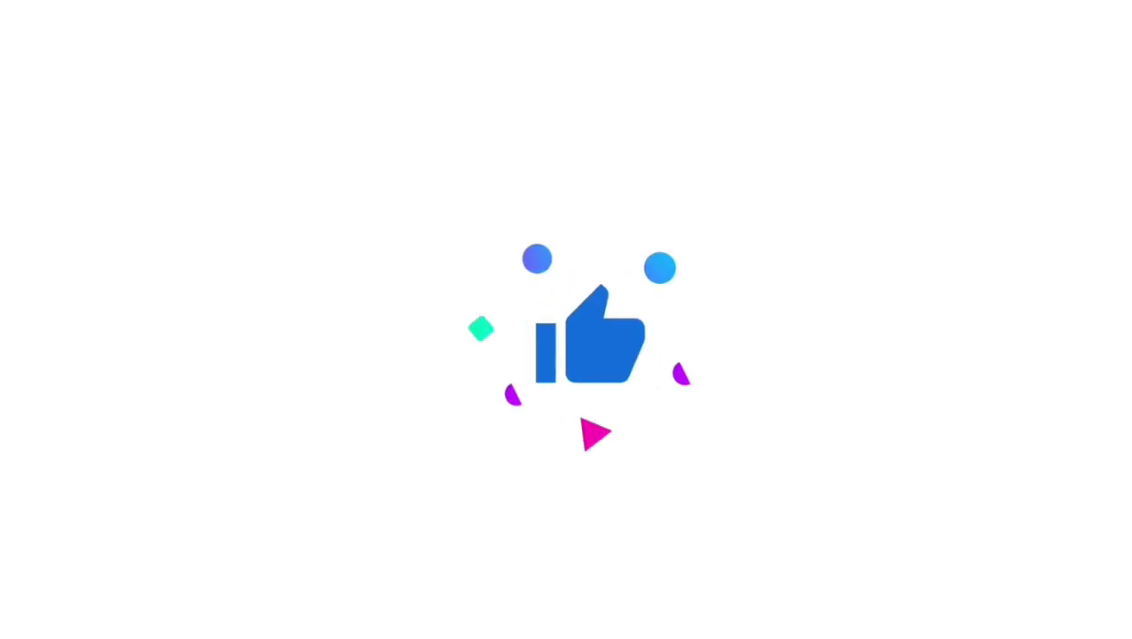